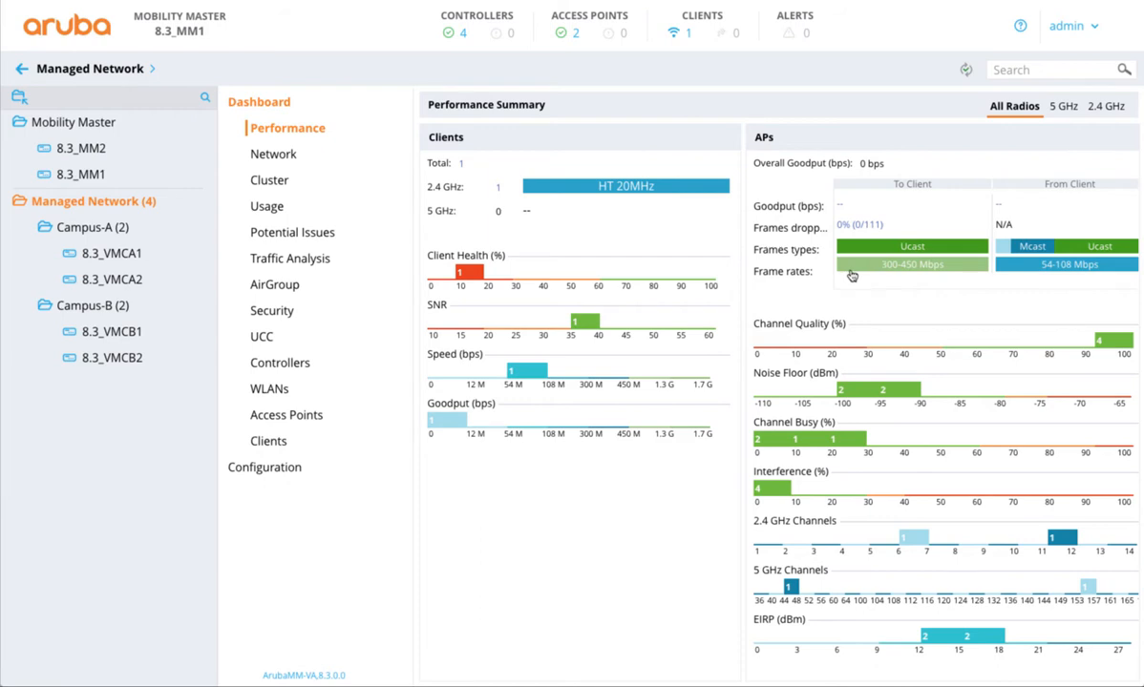
Step: Create a VLAN named GlobalGuestSSID with ID 1 at the Managed Network level
mouse_move(175, 226)
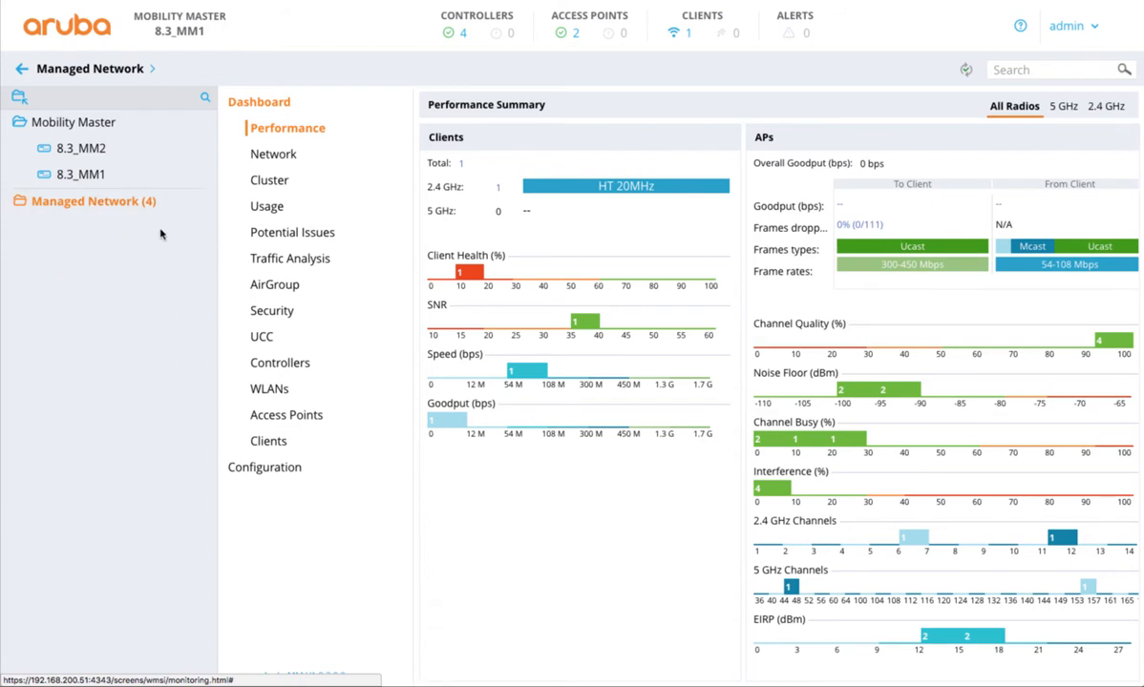
click(245, 468)
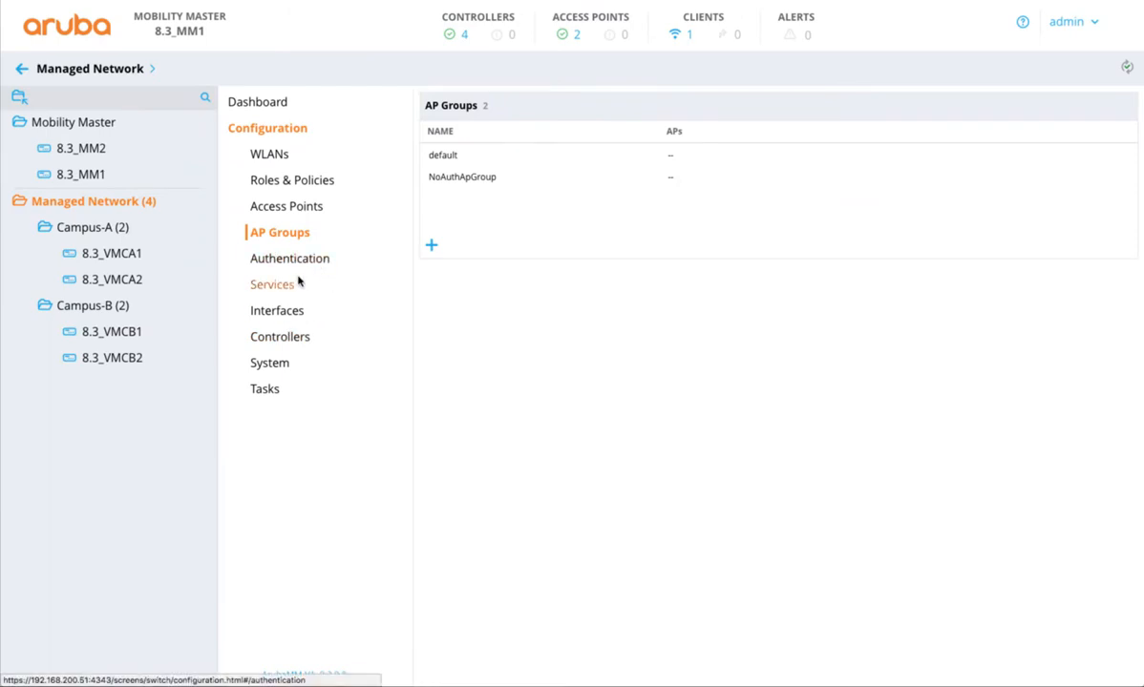
click(287, 315)
click(510, 111)
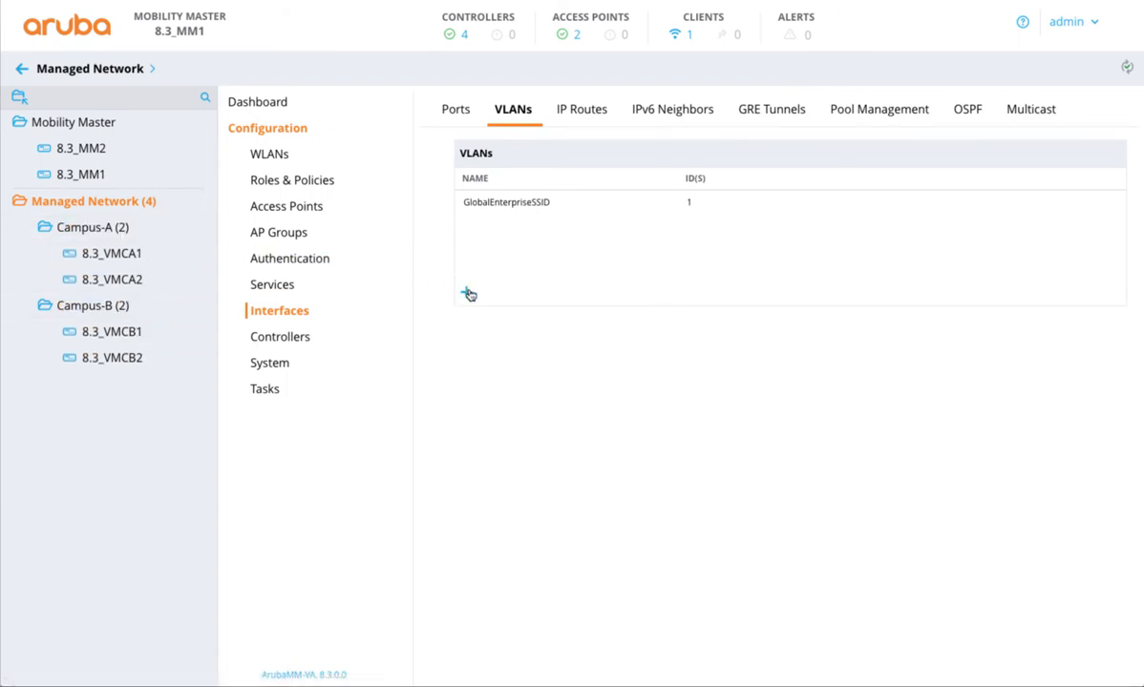
click(468, 294)
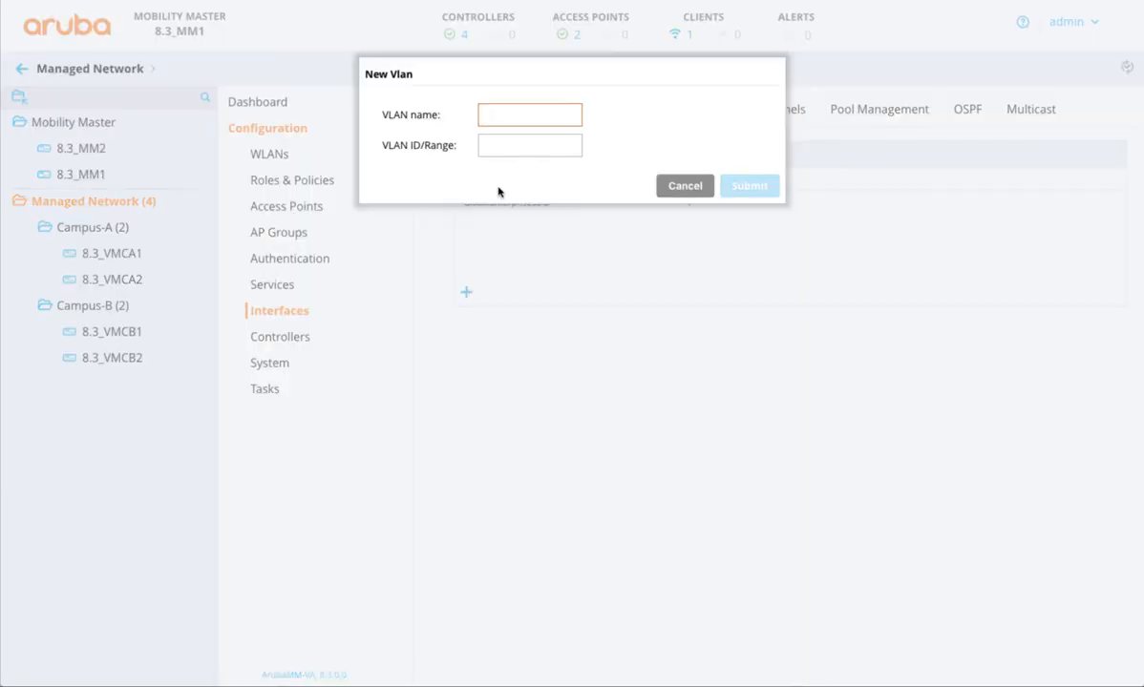
text(Global)
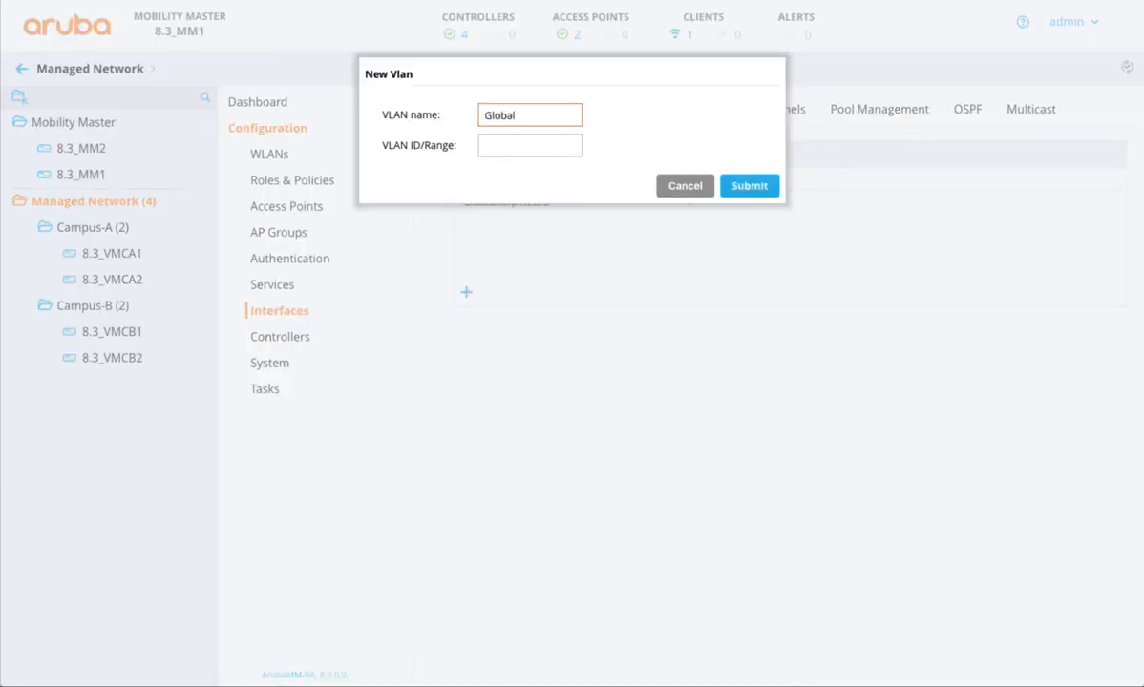
text(GuestSSID)
key(ctrl+a)
key(ctrl+c)
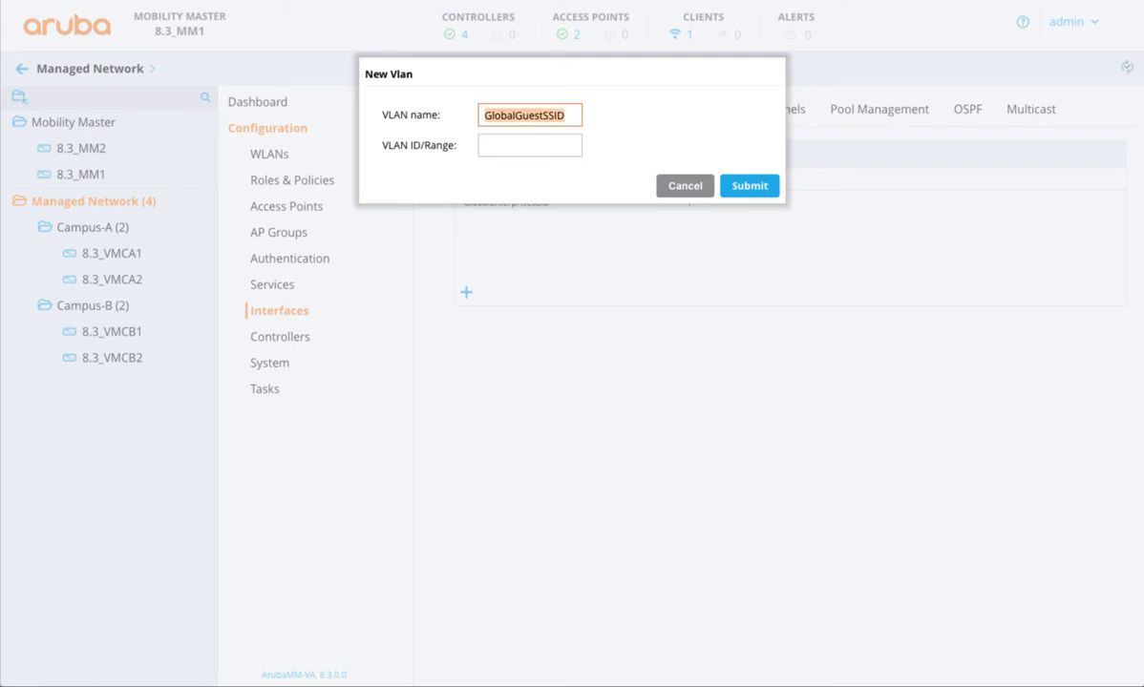
click(530, 145)
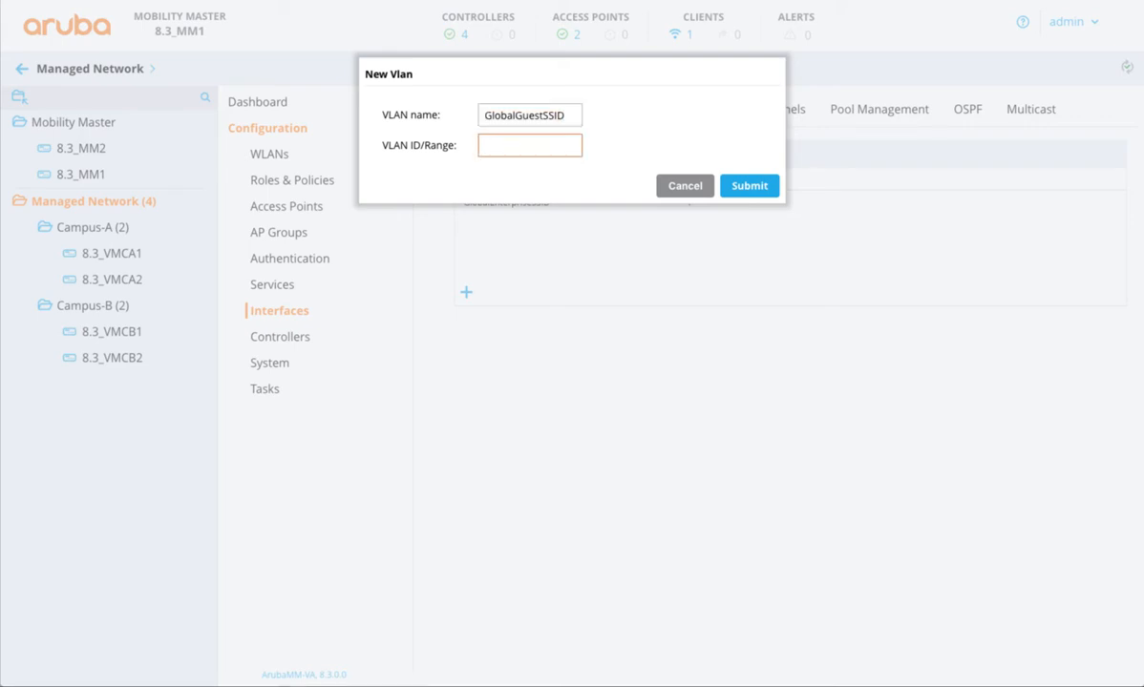
text(1)
click(748, 186)
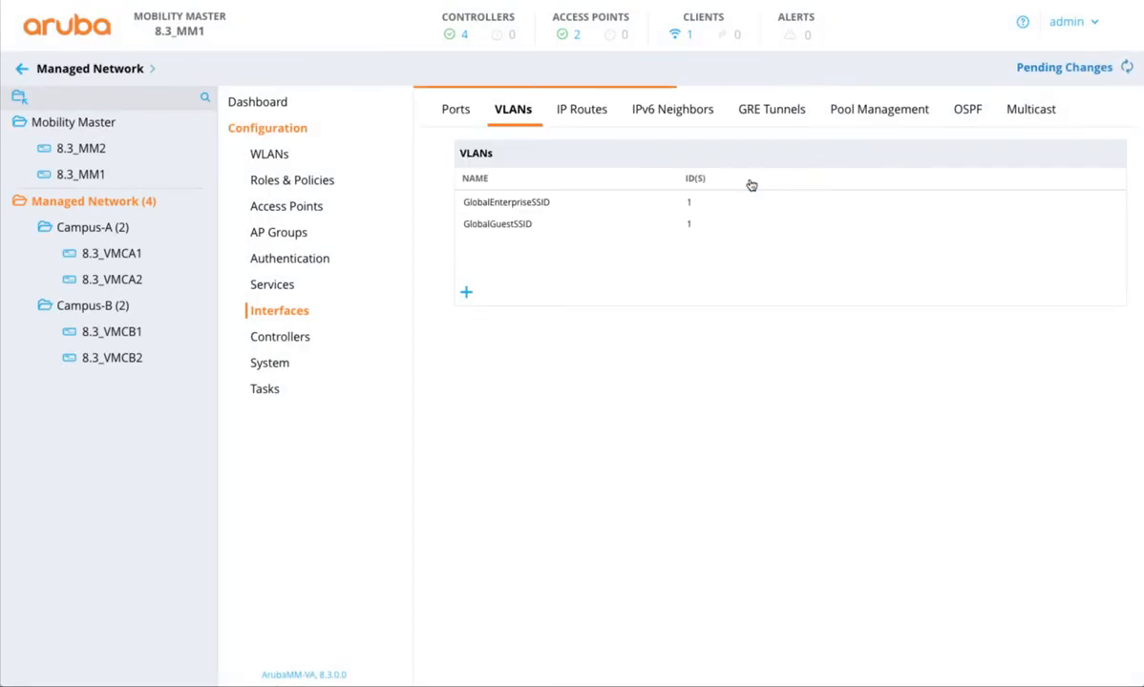
Step: Deploy the pending VLAN changes to all controllers in the Managed Network group and dismiss the deployment status
click(1019, 69)
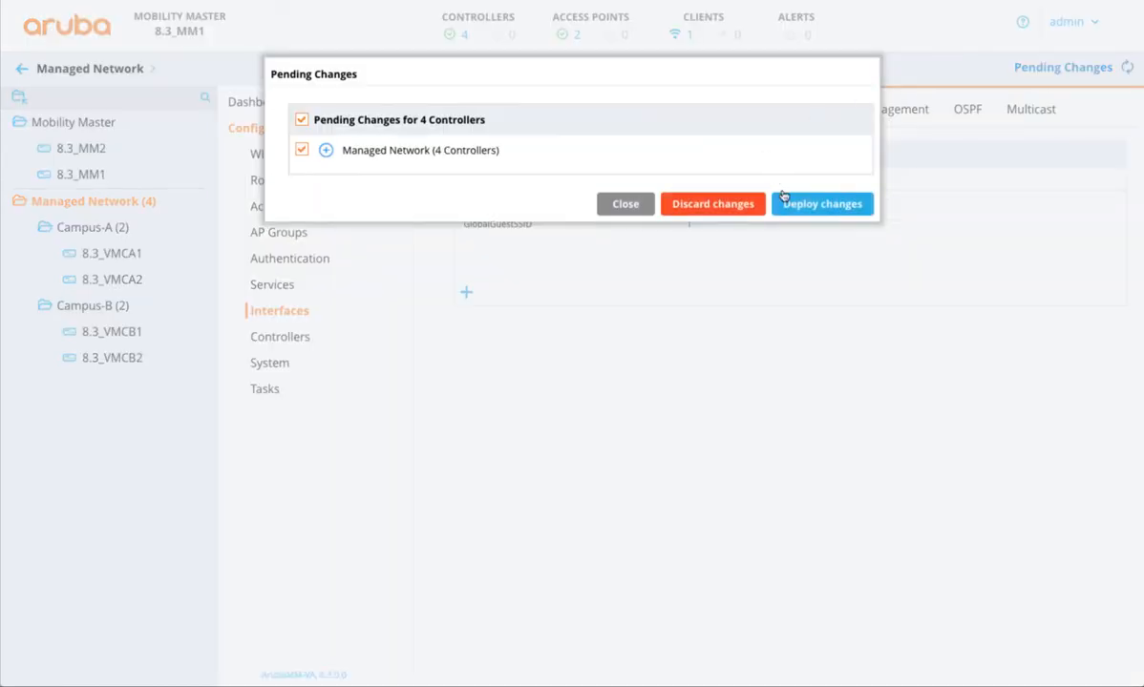
click(788, 199)
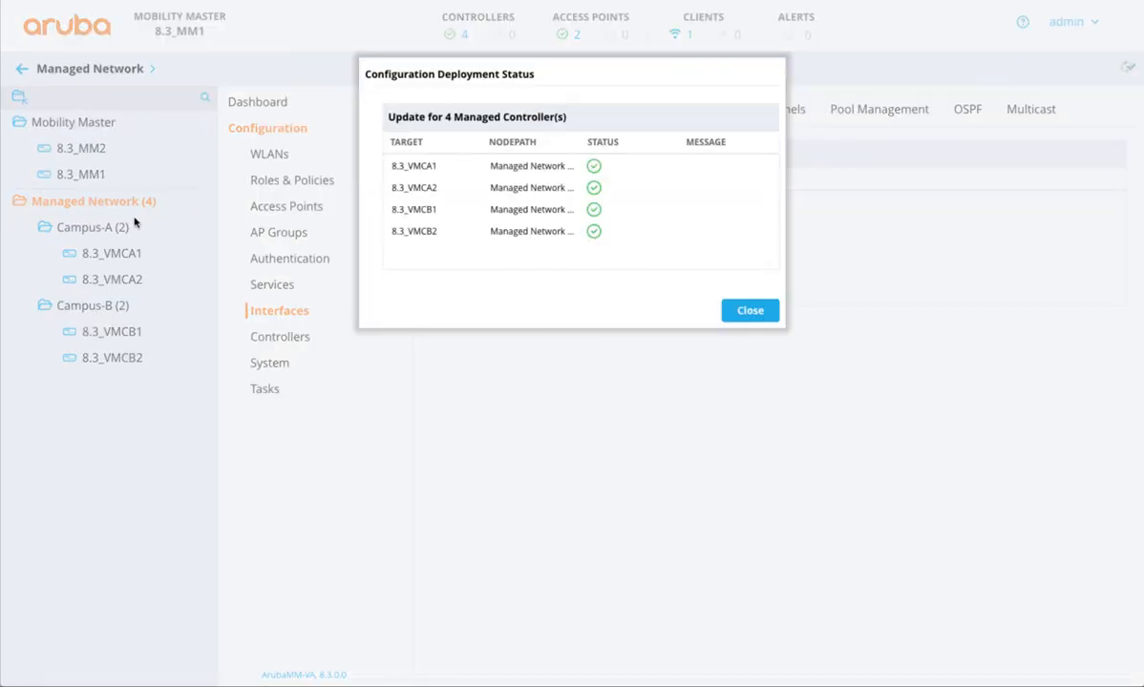
click(749, 310)
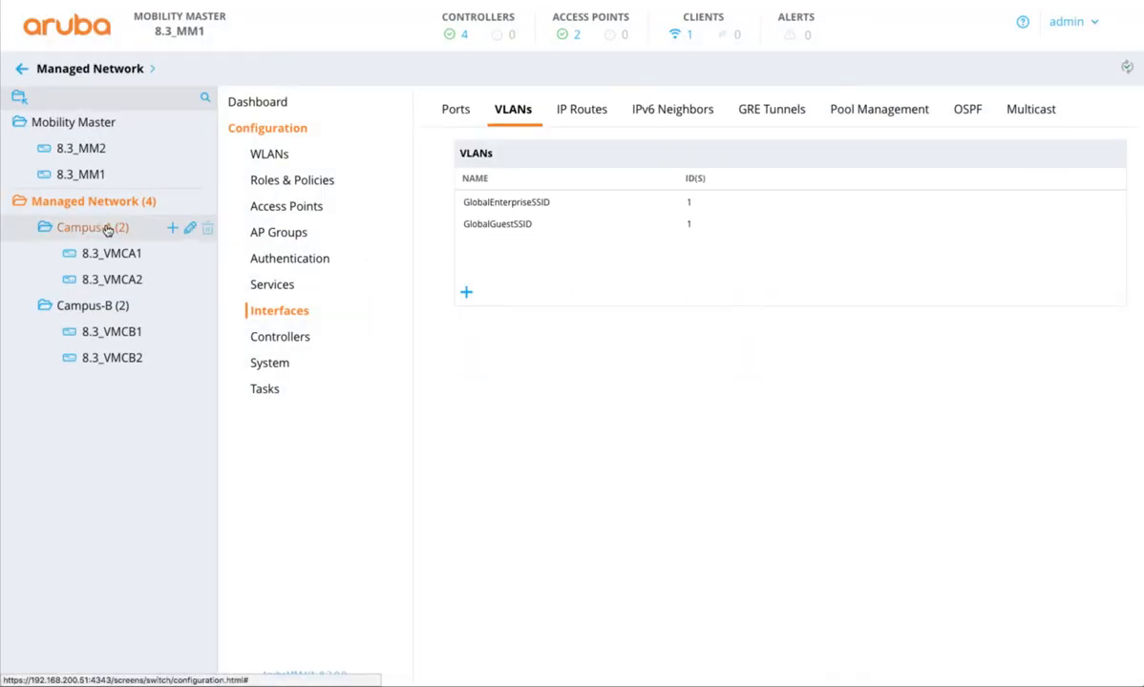
Step: Add the GlobalGuestSSID VLAN with ID 200 to the Campus-A group
click(90, 227)
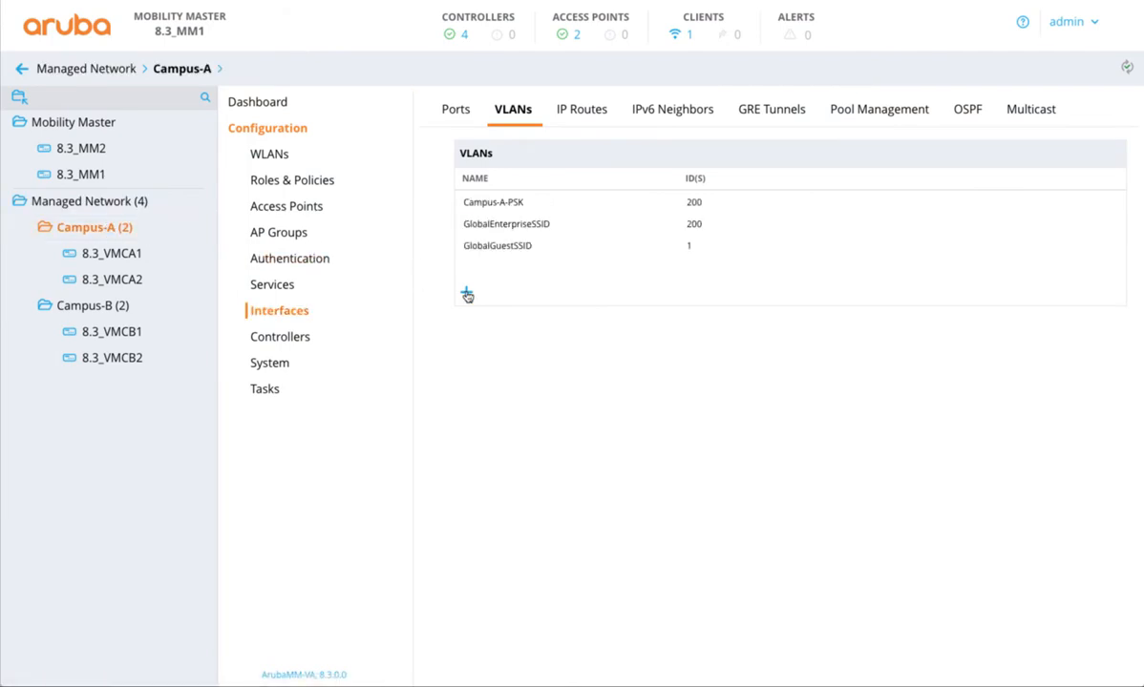
click(467, 295)
key(ctrl+v)
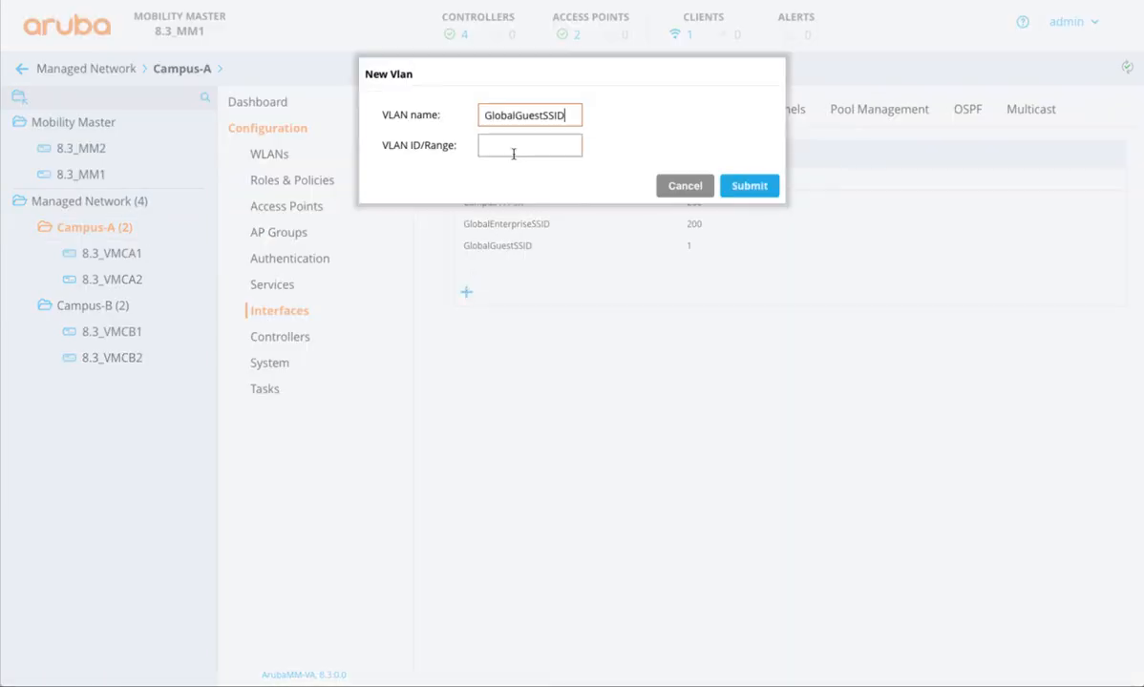
click(512, 153)
text(200)
click(728, 190)
Step: Deploy the pending VLAN changes to the Campus-A controllers and dismiss the deployment status
click(1020, 67)
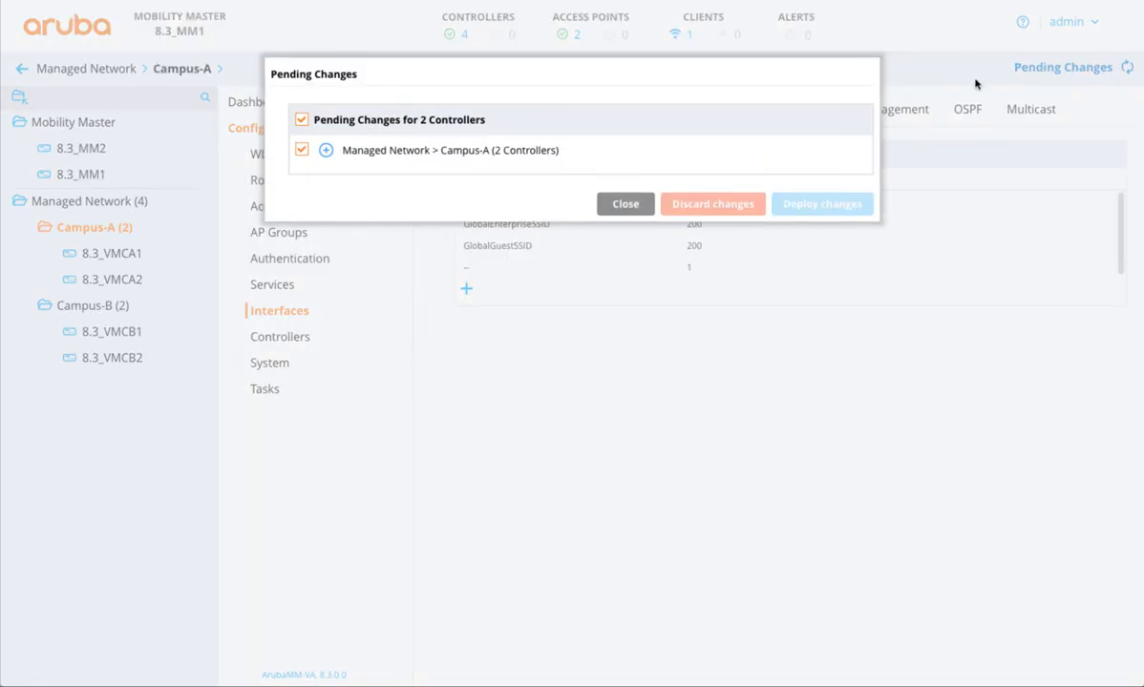
click(822, 203)
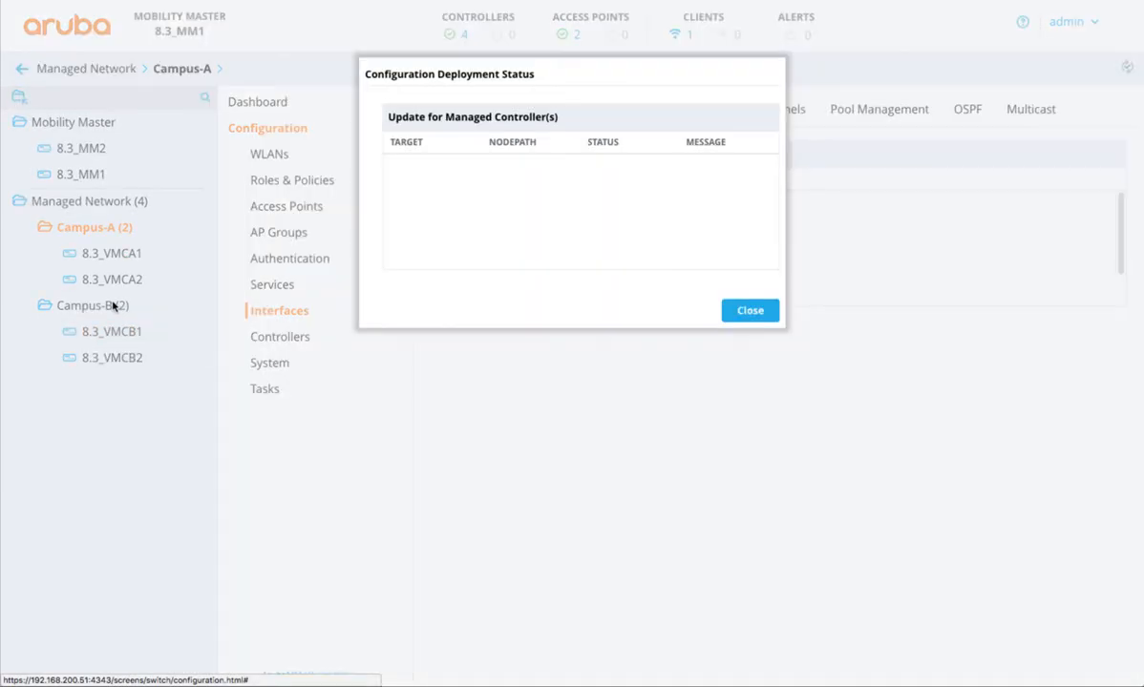
click(750, 313)
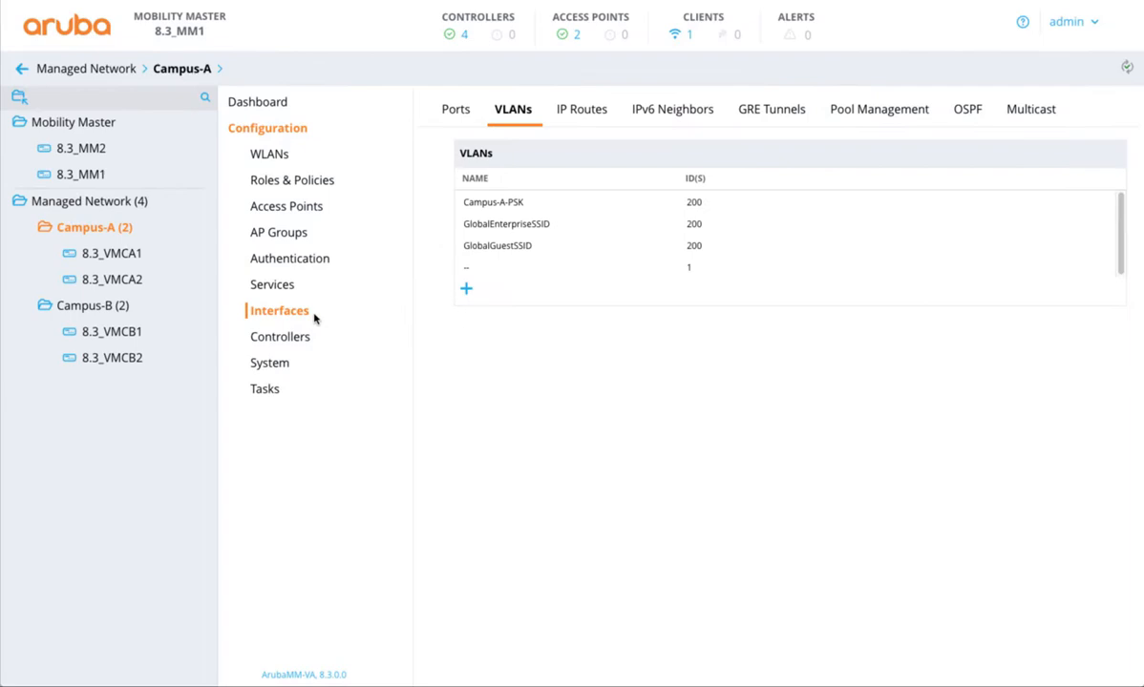
Step: Add the GlobalGuestSSID VLAN with ID 150 to the Campus-B group
click(108, 306)
click(467, 293)
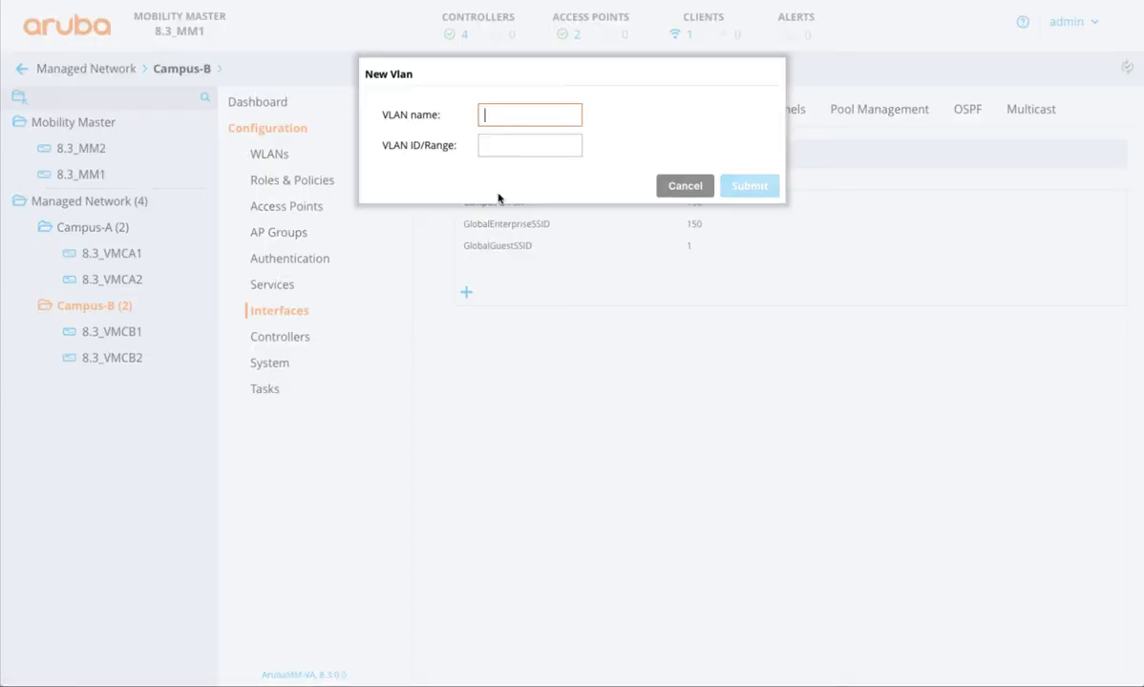
text(GlobalGuestSSID)
click(509, 145)
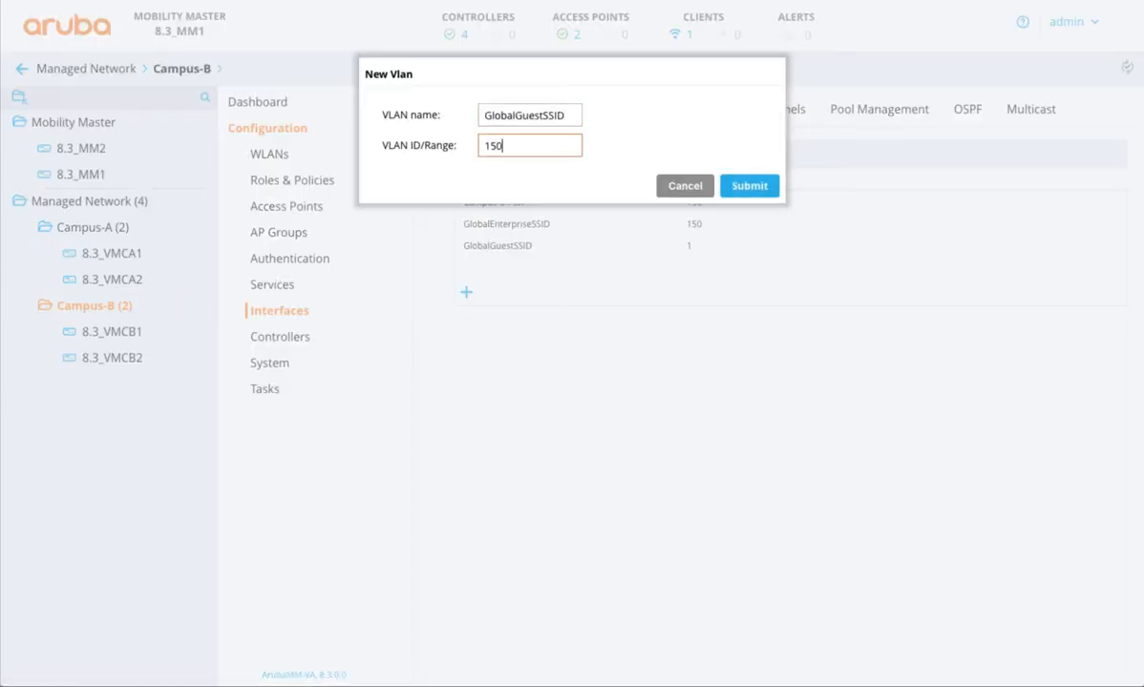
click(749, 187)
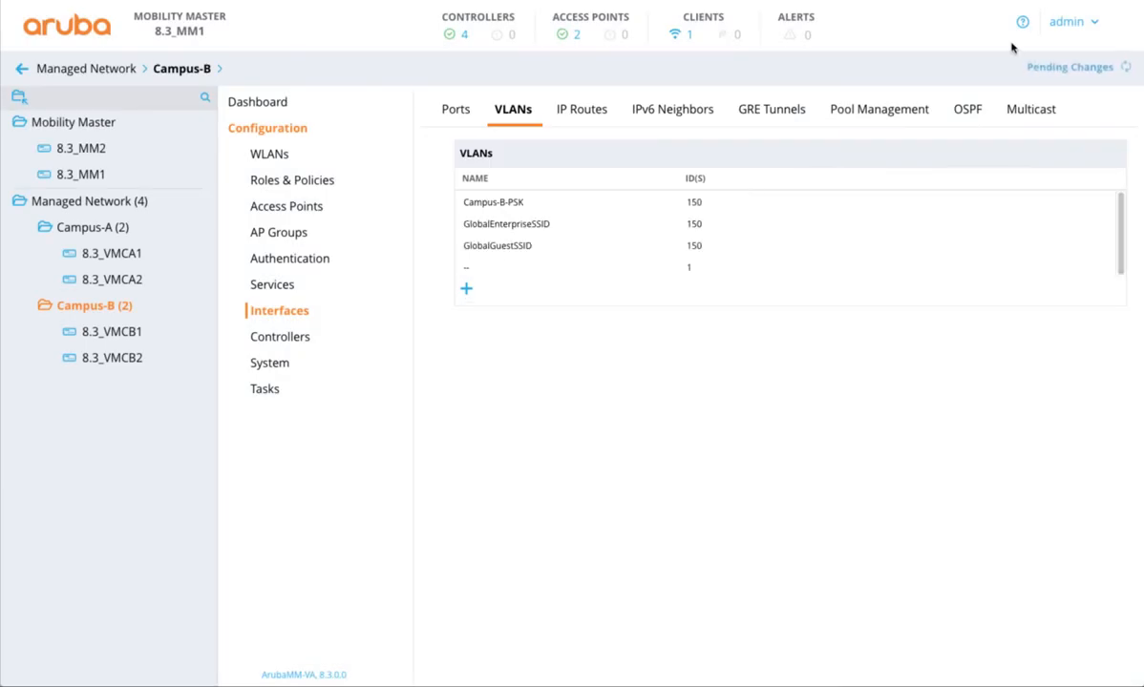
Step: Deploy the pending VLAN changes to the Campus-B controllers and dismiss the deployment status
click(1046, 67)
click(832, 203)
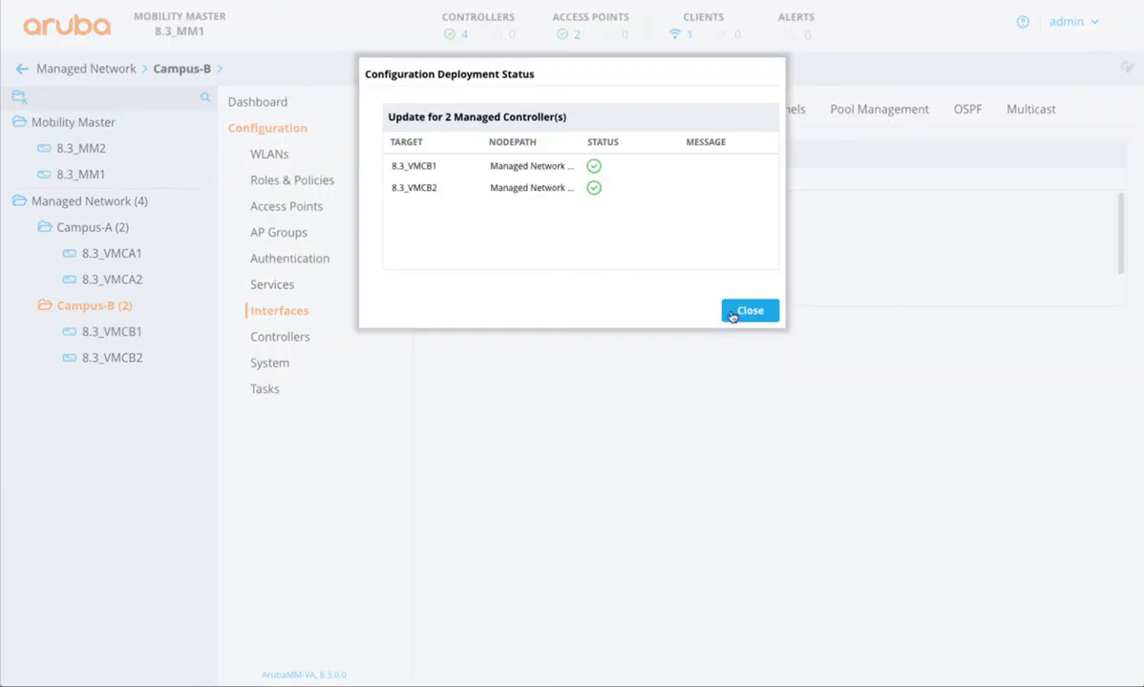
click(737, 314)
Step: Start a new WLAN at the Managed Network level named GlobalGuestSSID, broadcast on the default AP group
click(96, 210)
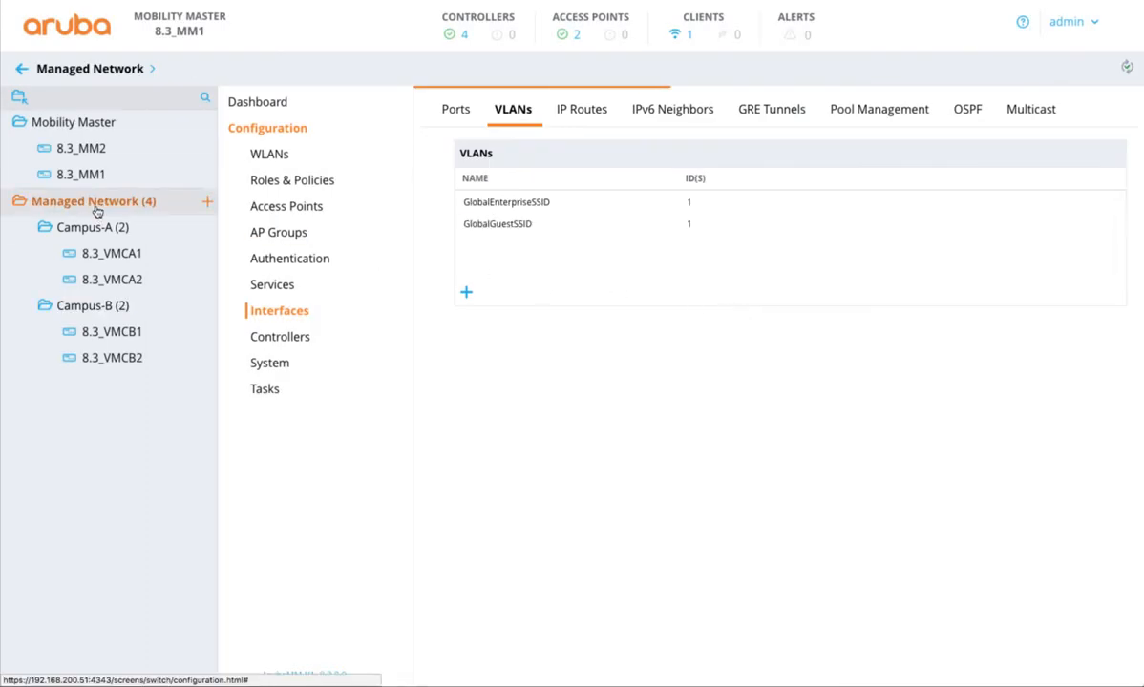
click(276, 155)
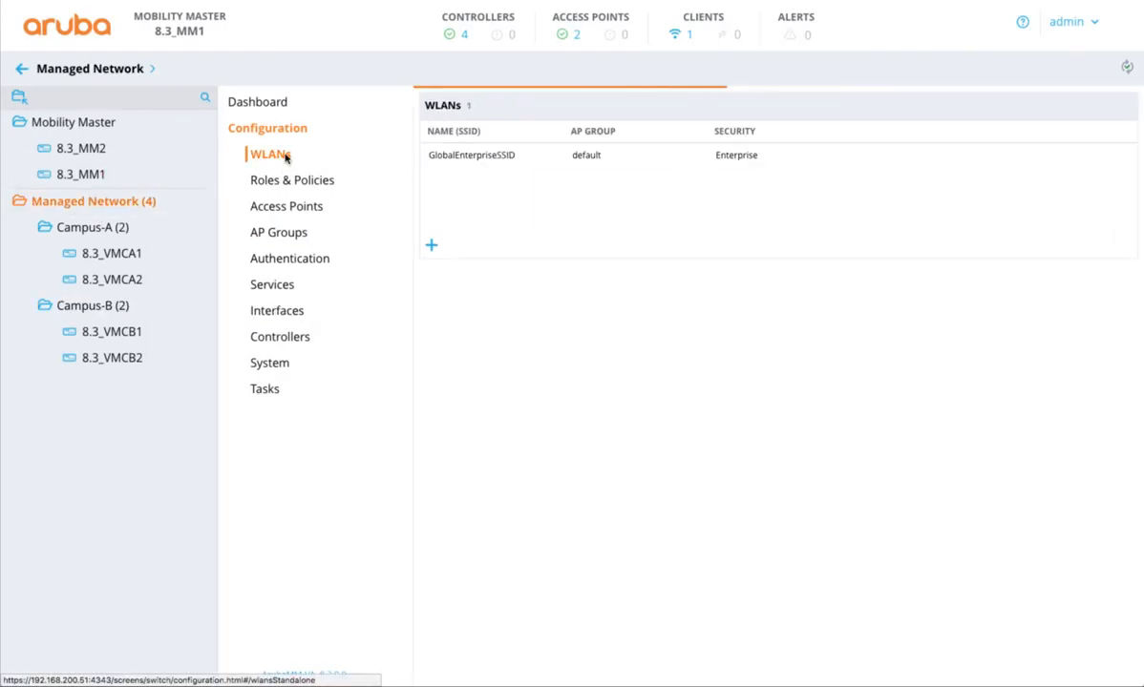
click(431, 246)
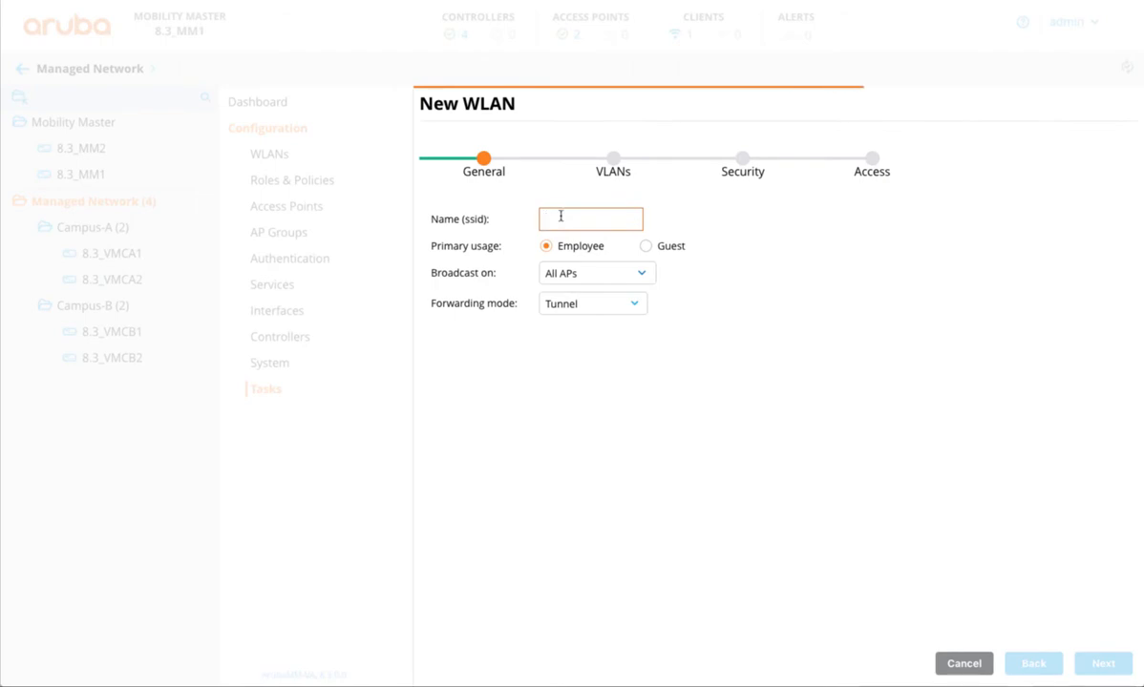
text(GlobalGuest)
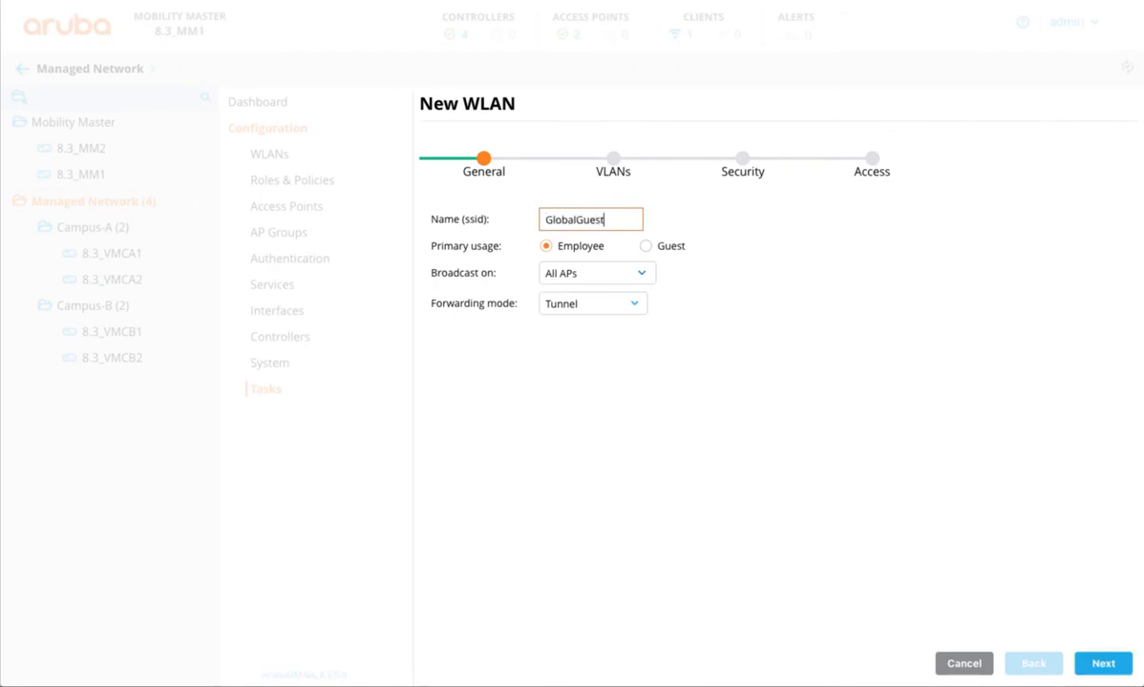
text(SSID)
click(585, 279)
click(583, 289)
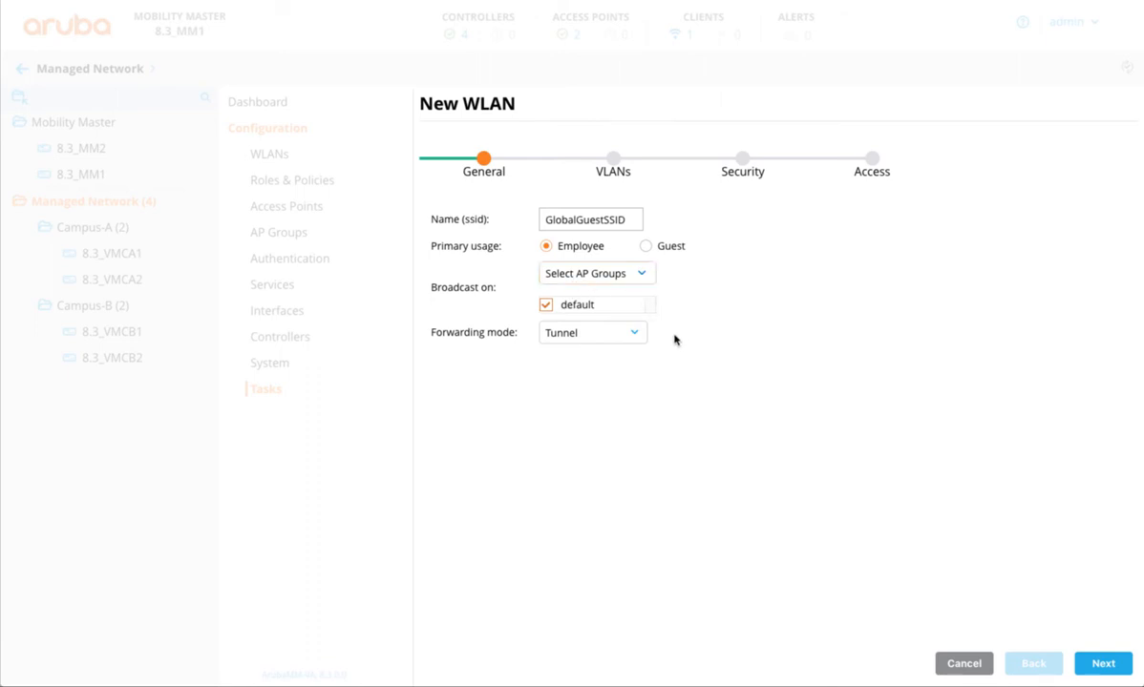
Step: Set the new WLAN's primary usage to Guest in its general settings and continue to the VLAN settings
click(1102, 664)
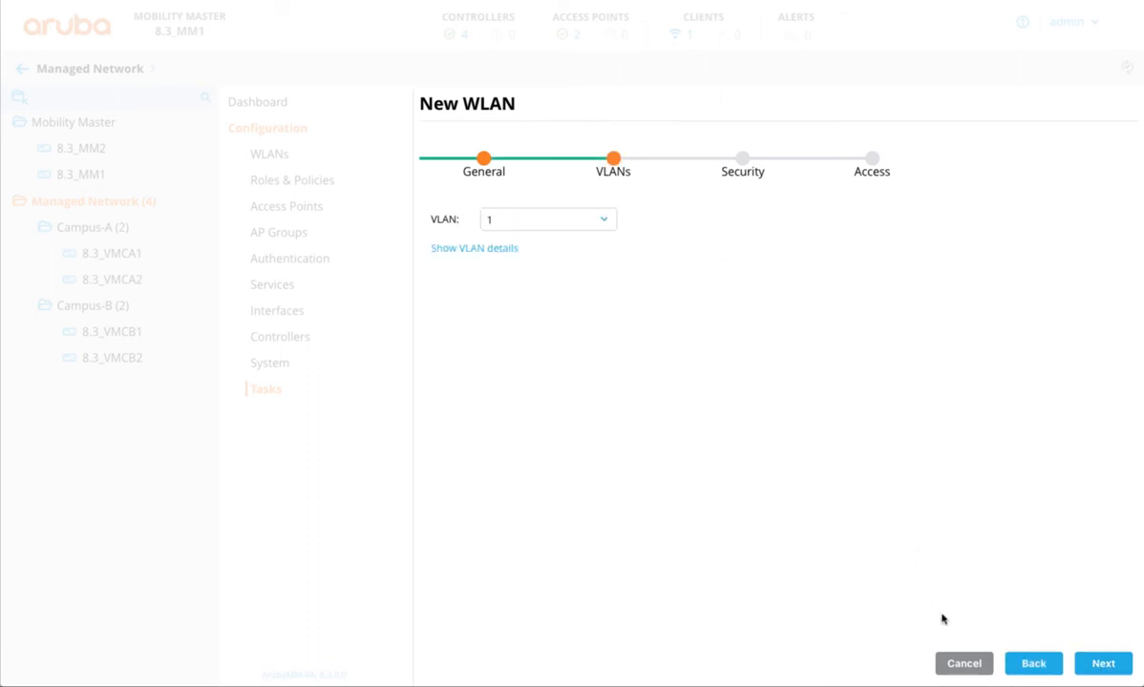
click(1031, 663)
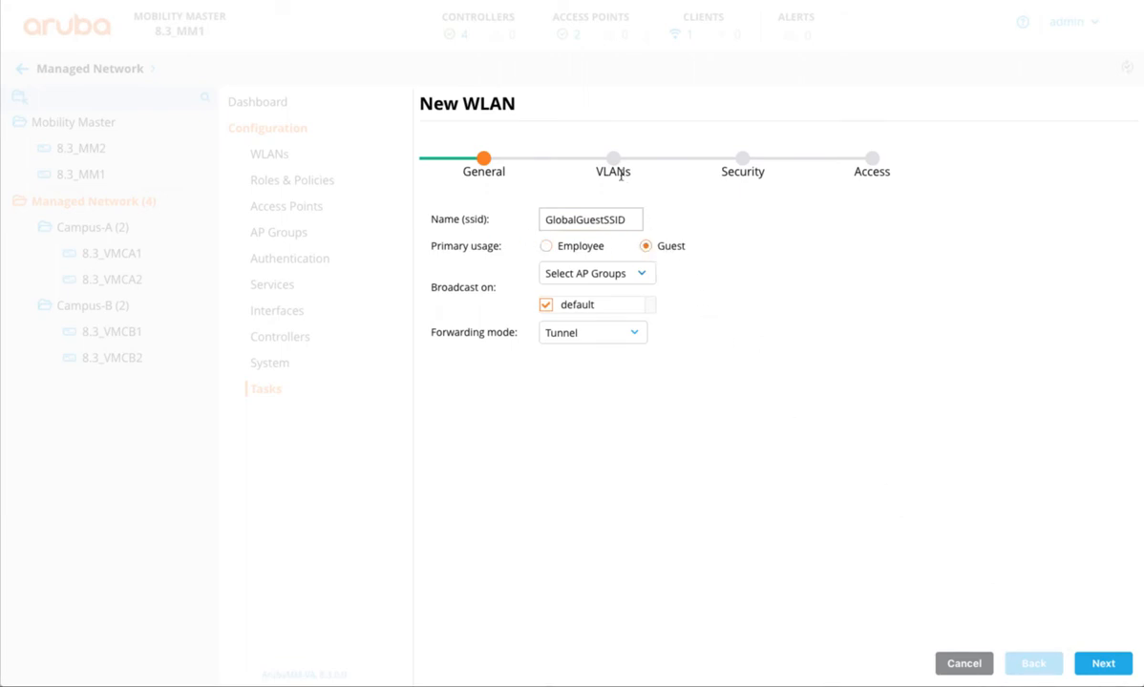
click(1106, 664)
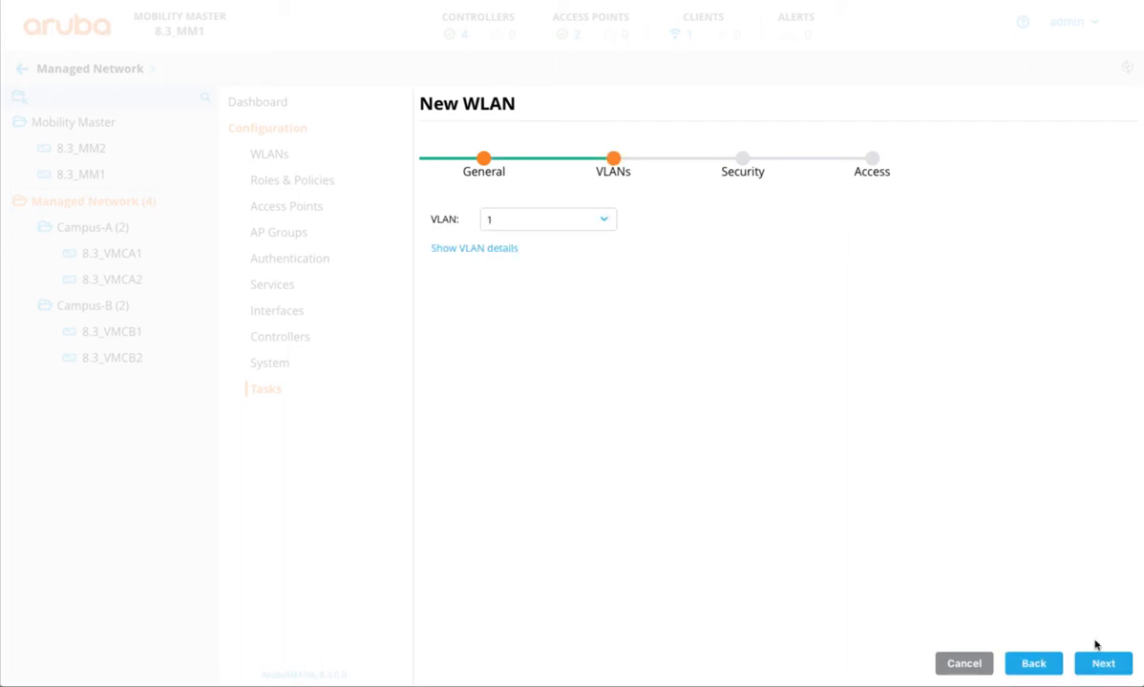
Step: Assign the GlobalGuestSSID VLAN to the new WLAN and continue to its security settings
click(586, 221)
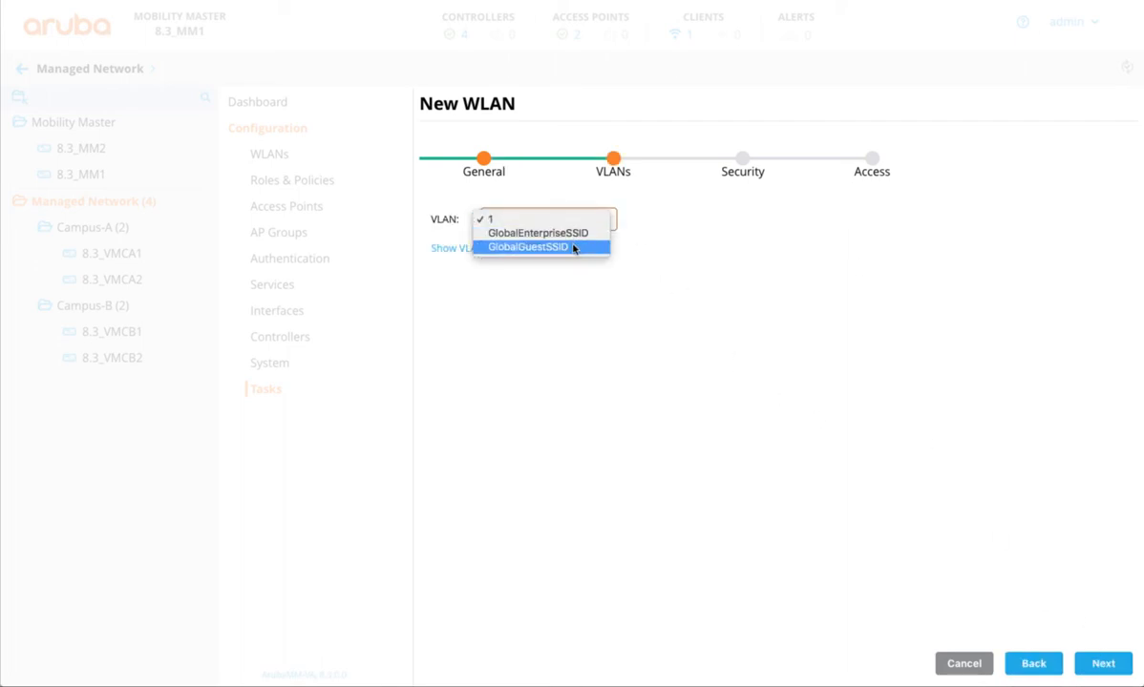
click(573, 248)
click(1098, 663)
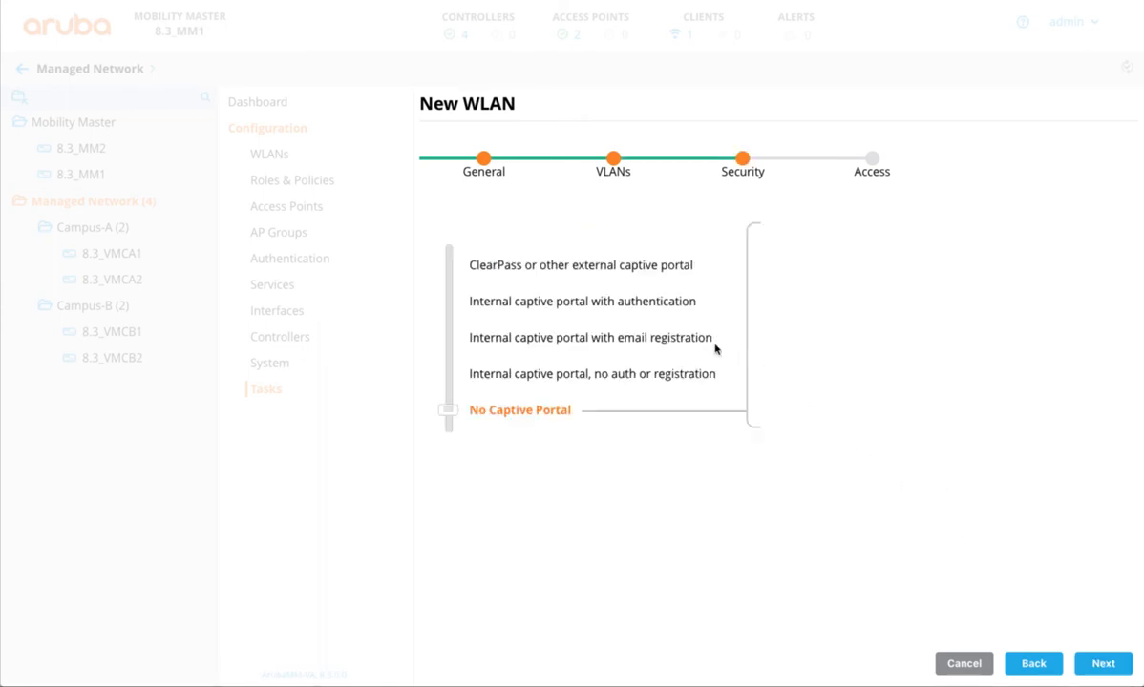
Step: Choose the internal captive portal with no auth or registration and set its policy text to "Are you sure?"
click(552, 378)
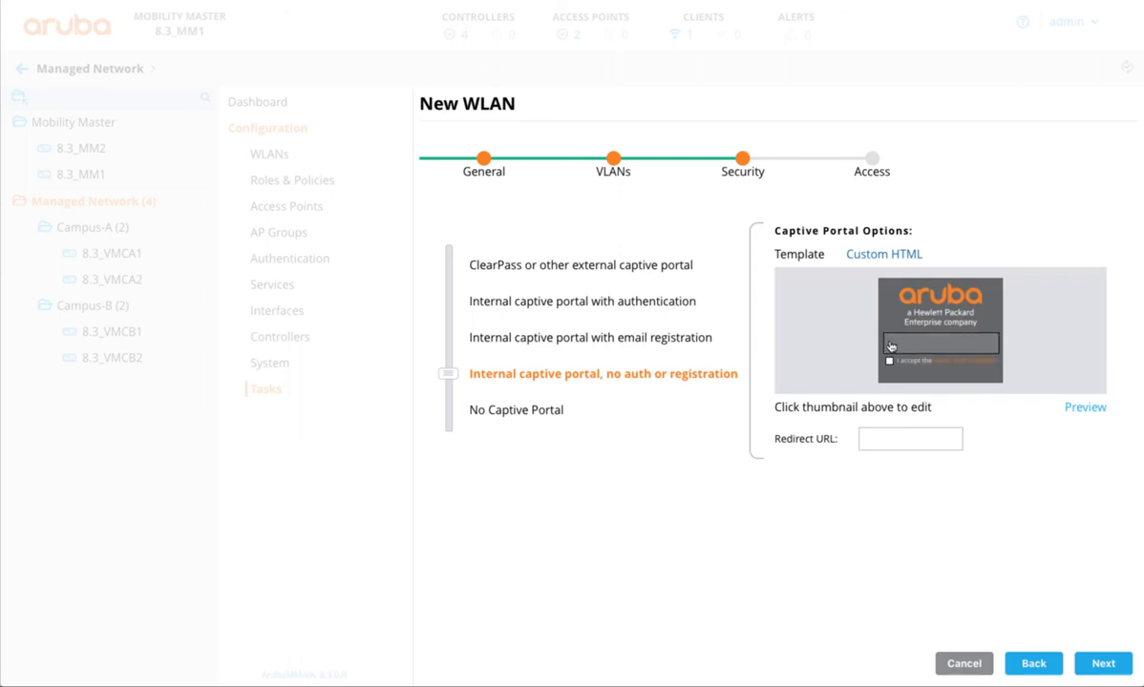
click(948, 360)
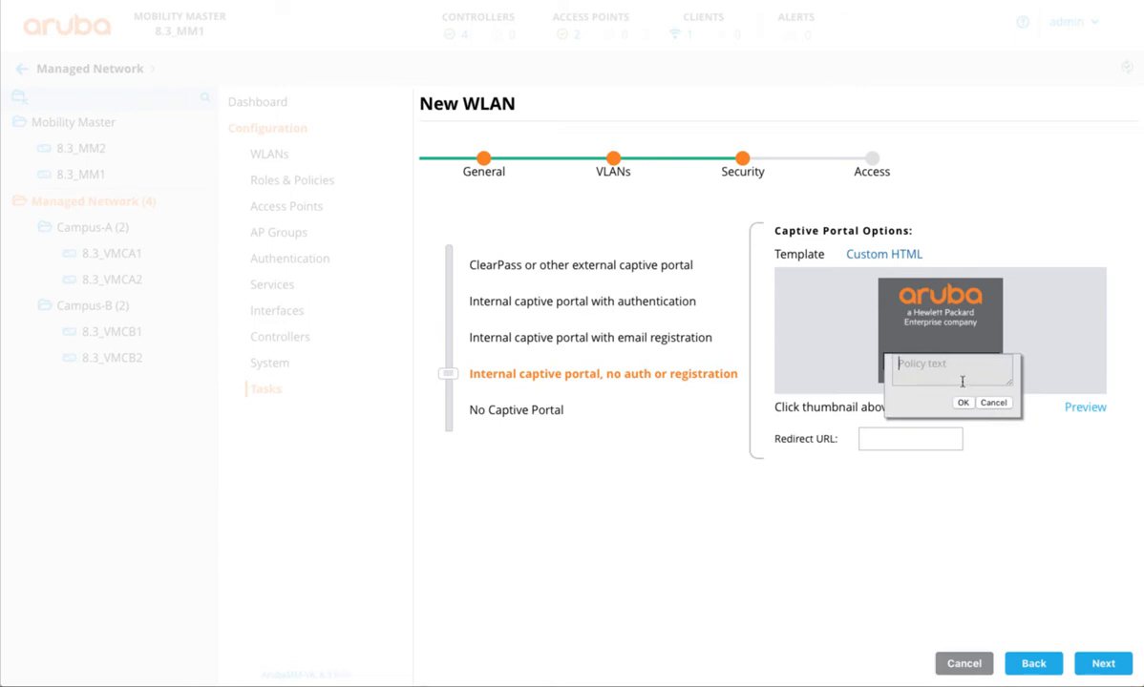
text(Are you sure?)
click(962, 401)
Step: Change the box color of the captive portal template to medium blue
click(944, 311)
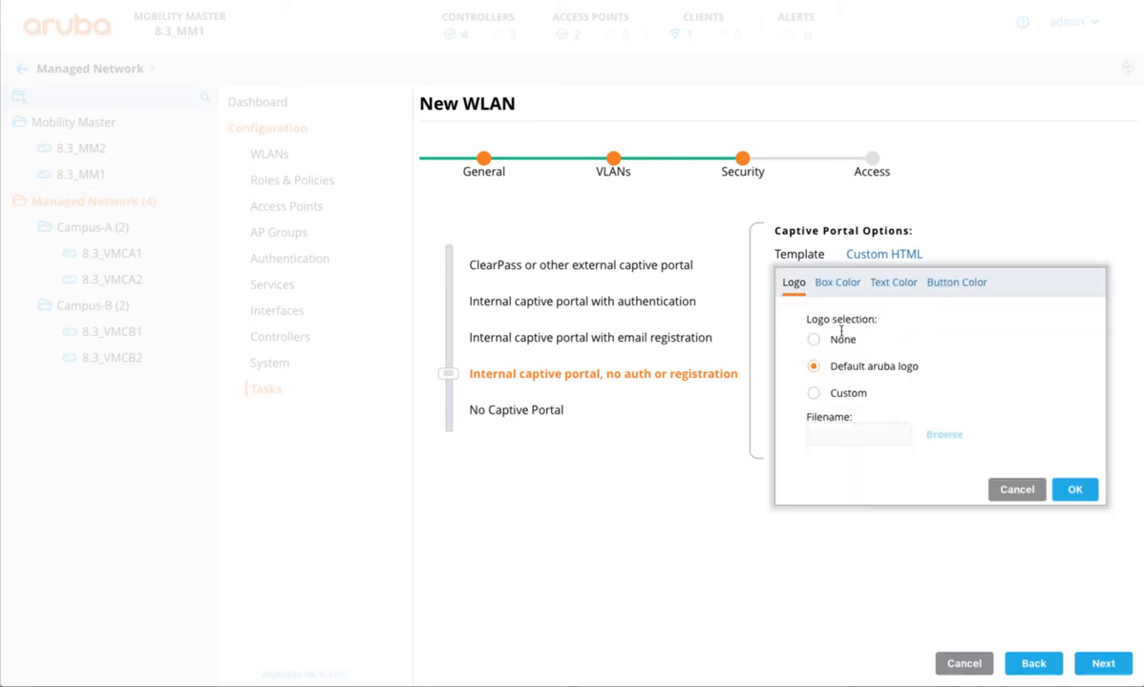
click(832, 282)
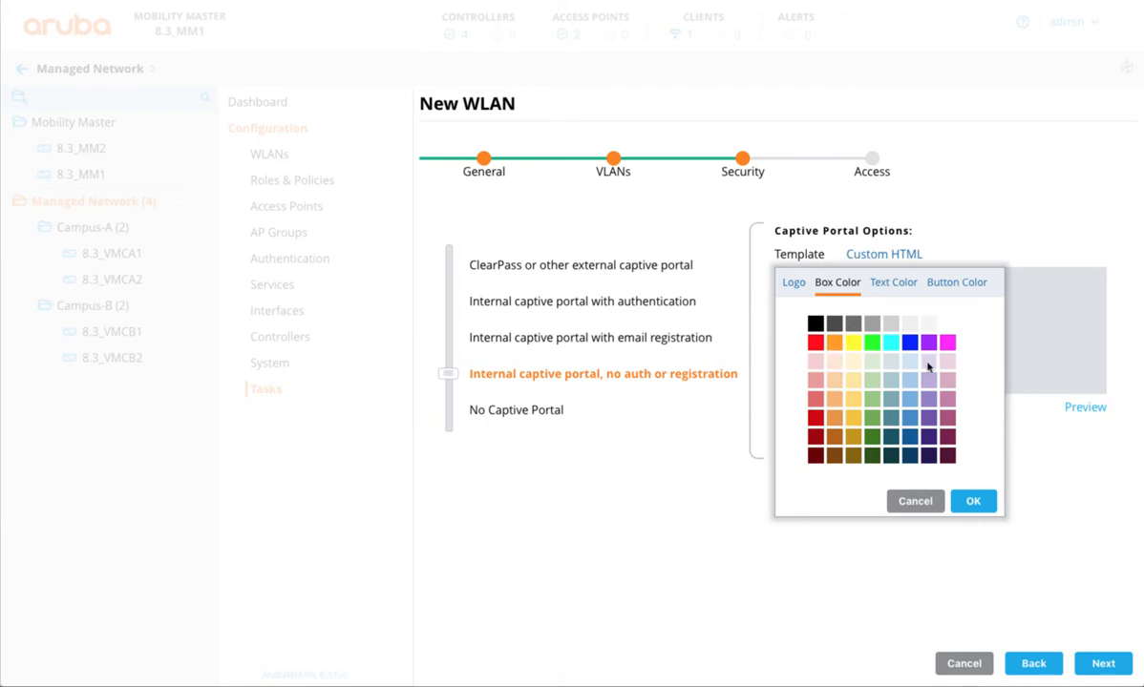
click(973, 502)
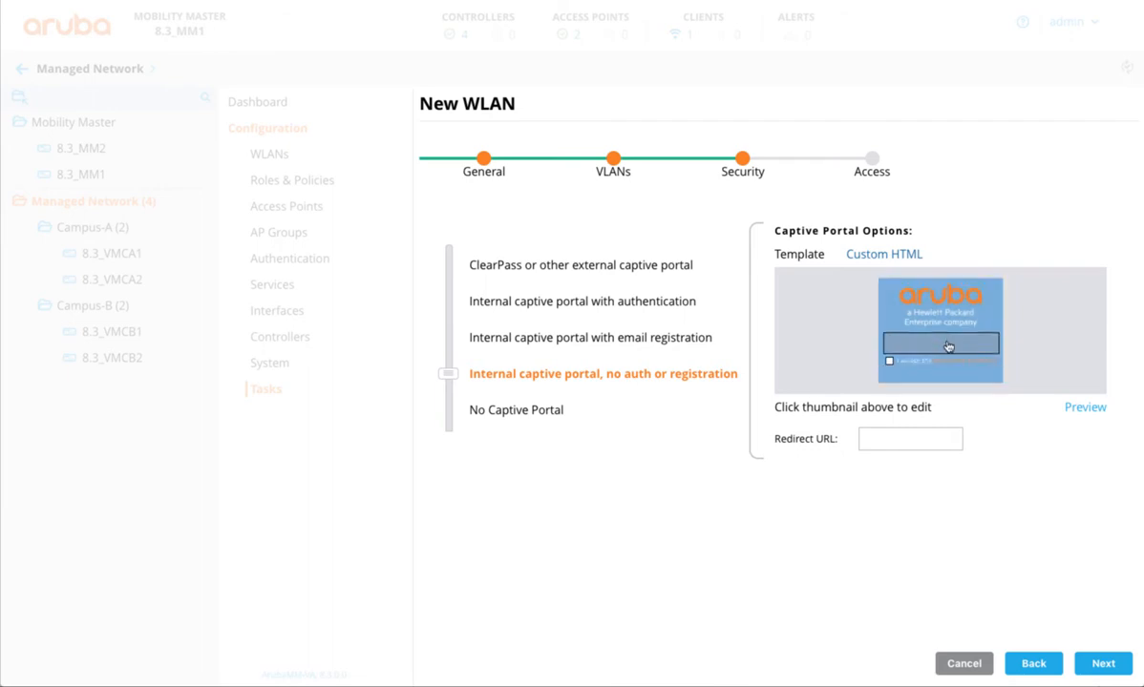
Step: Set the captive portal template's welcome text to "Welcomes to the ArubaOS 8.3 Demo" and preview the page
click(948, 345)
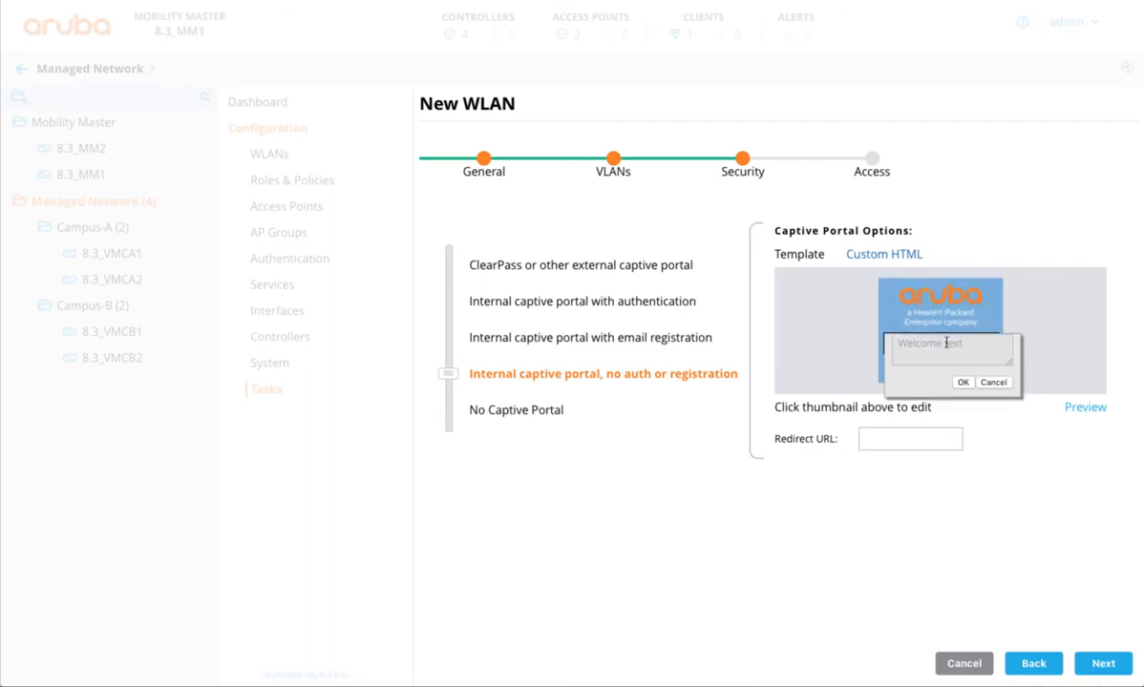
text(Welcomes to the ArubaOS 8)
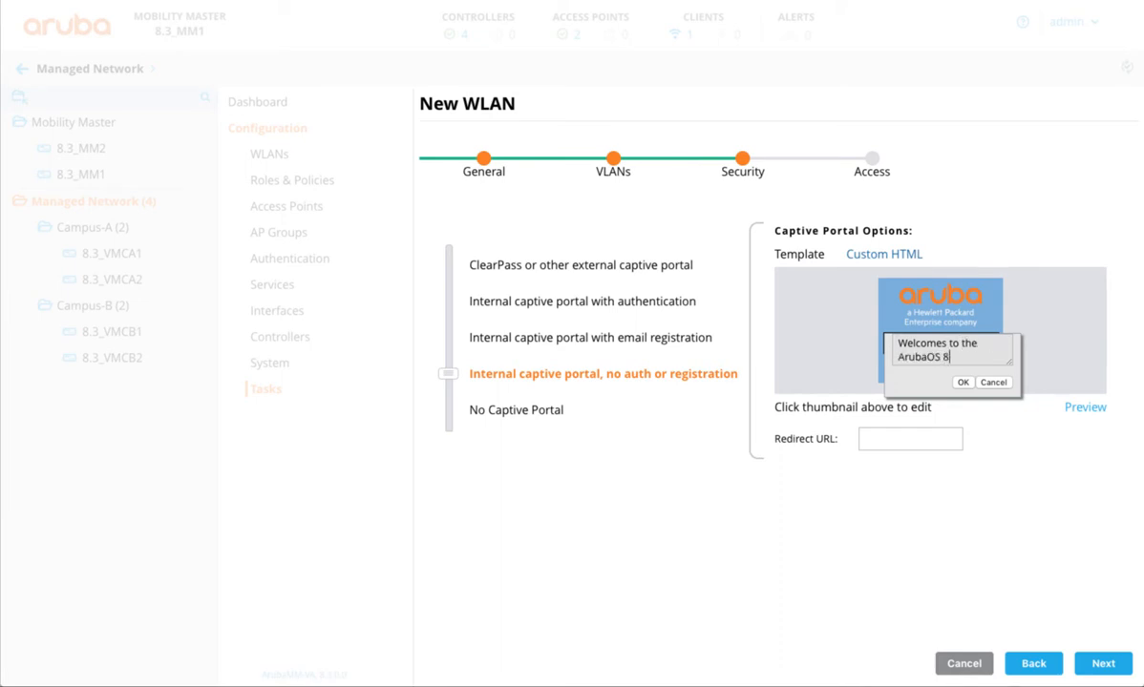
text(.3 Demo)
click(963, 382)
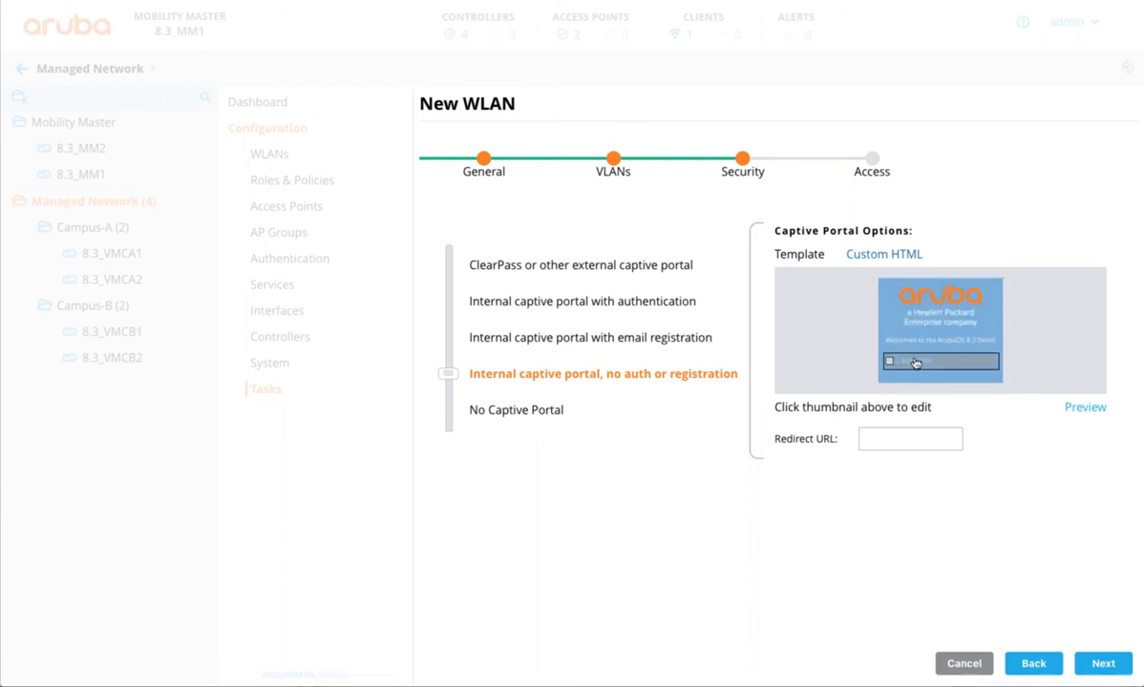
click(1084, 407)
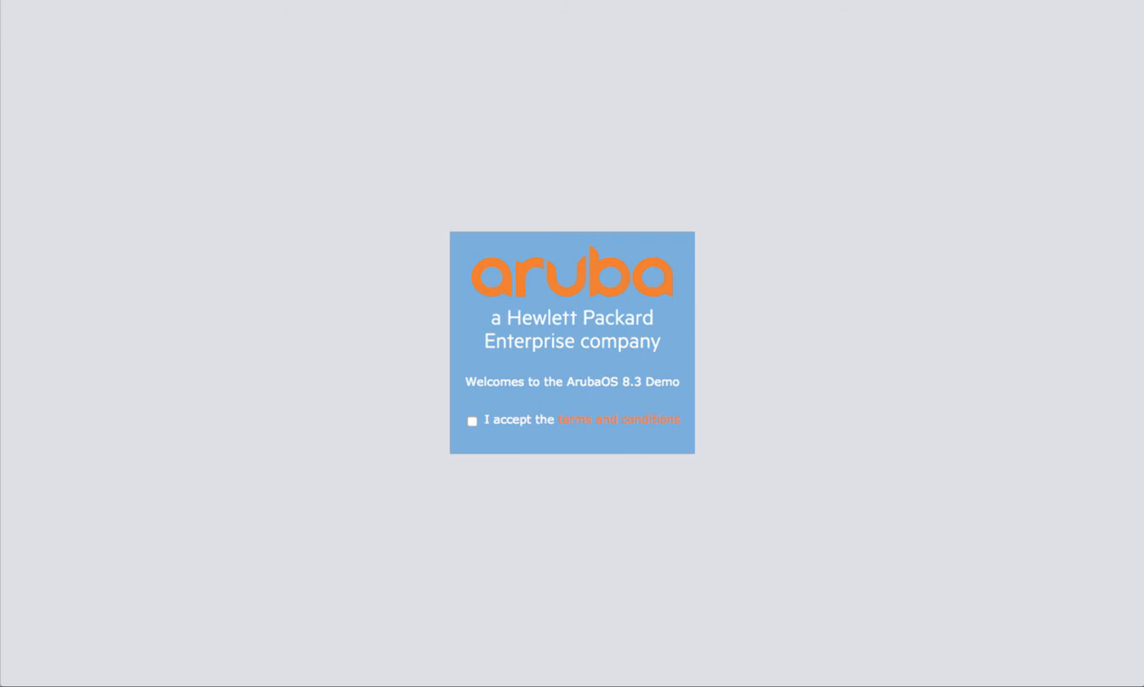
key(Escape)
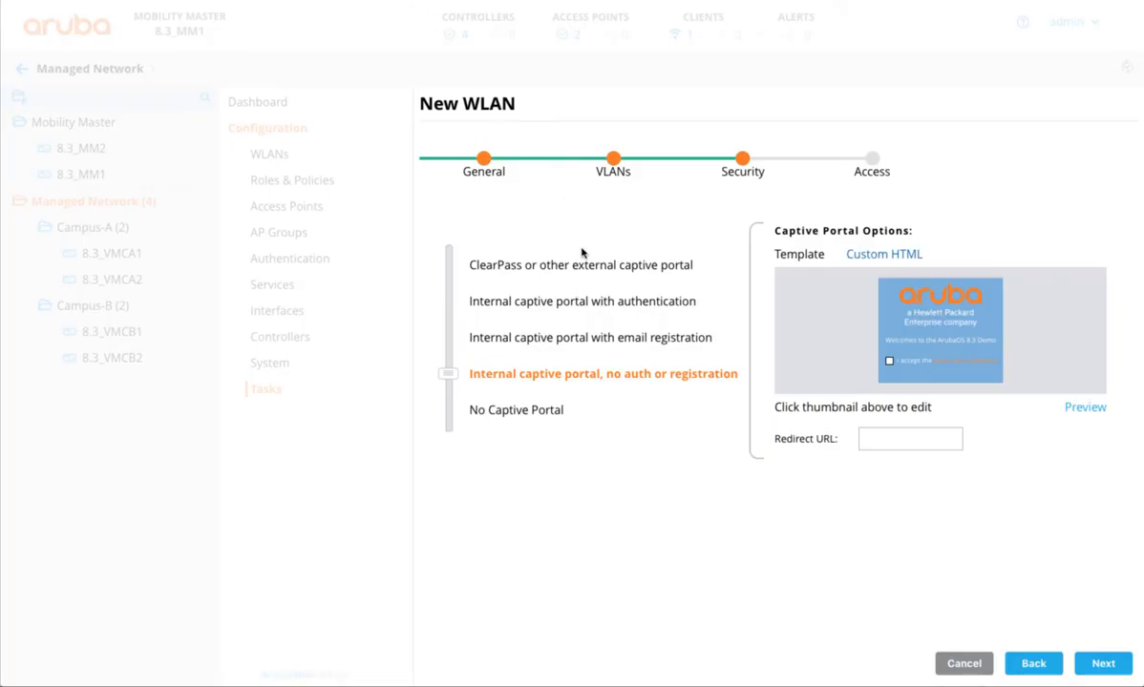
Step: Look through the email registration, authentication and ClearPass captive portal options, and return to the one without auth or registration
click(570, 342)
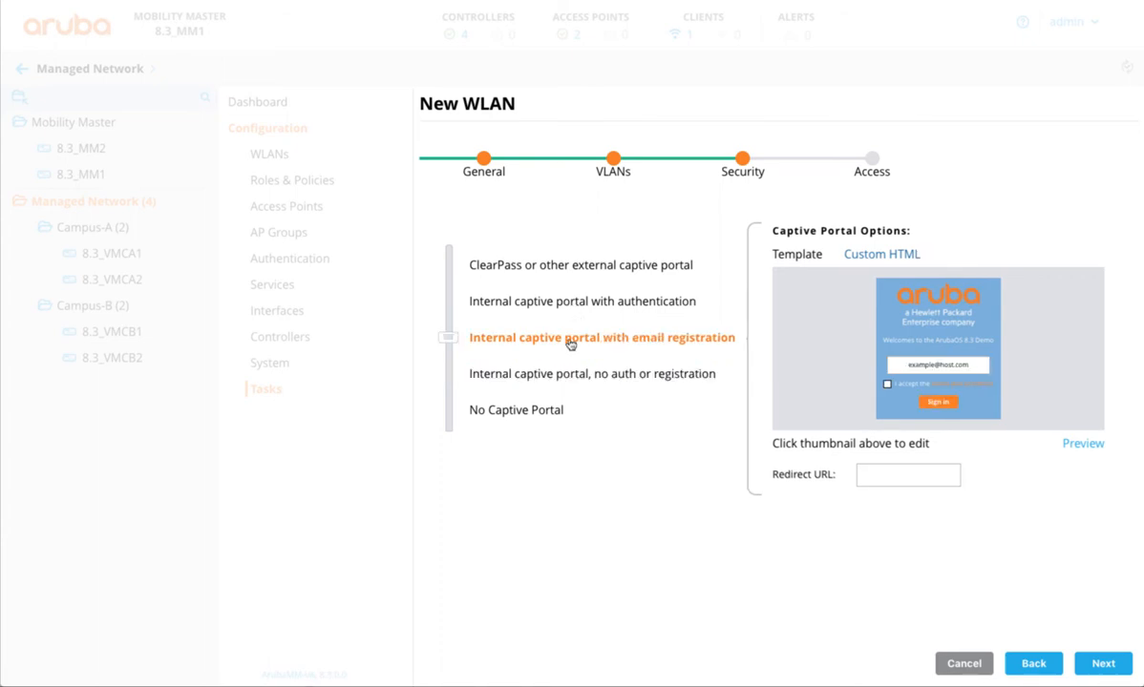
click(566, 302)
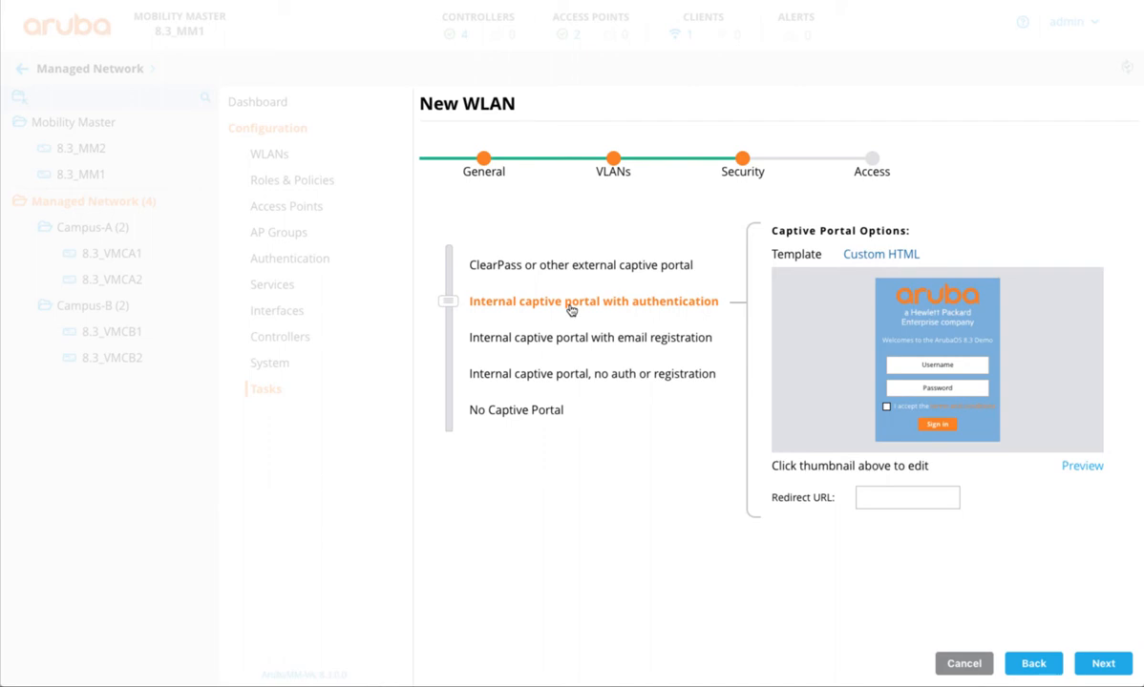
click(575, 267)
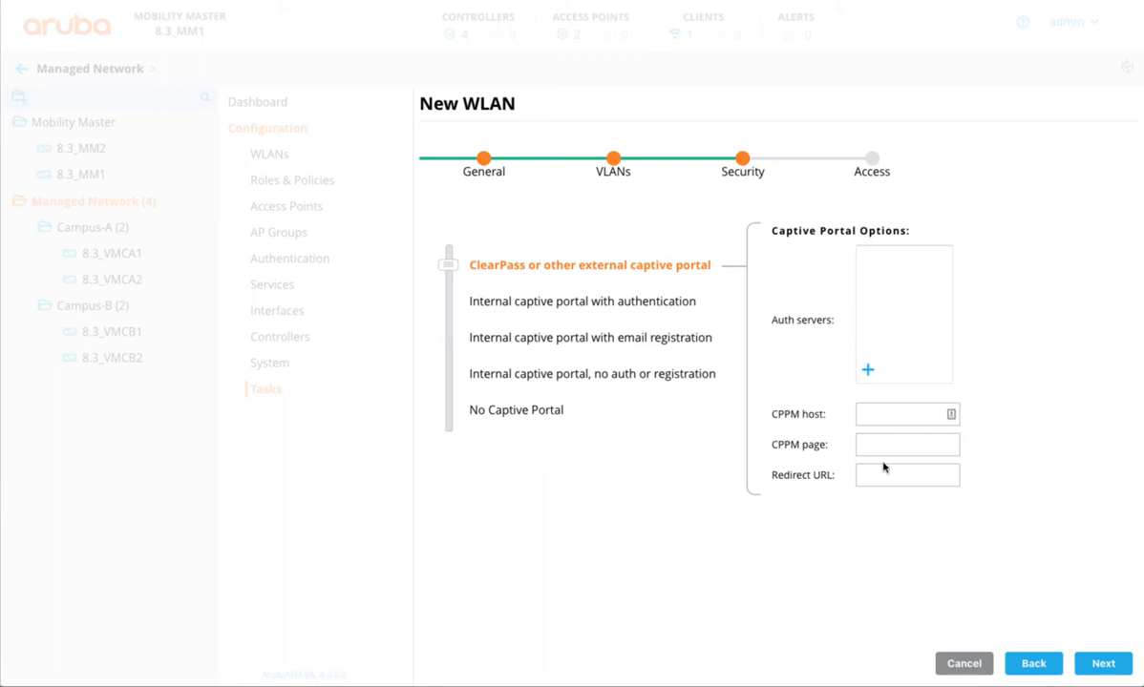
click(570, 374)
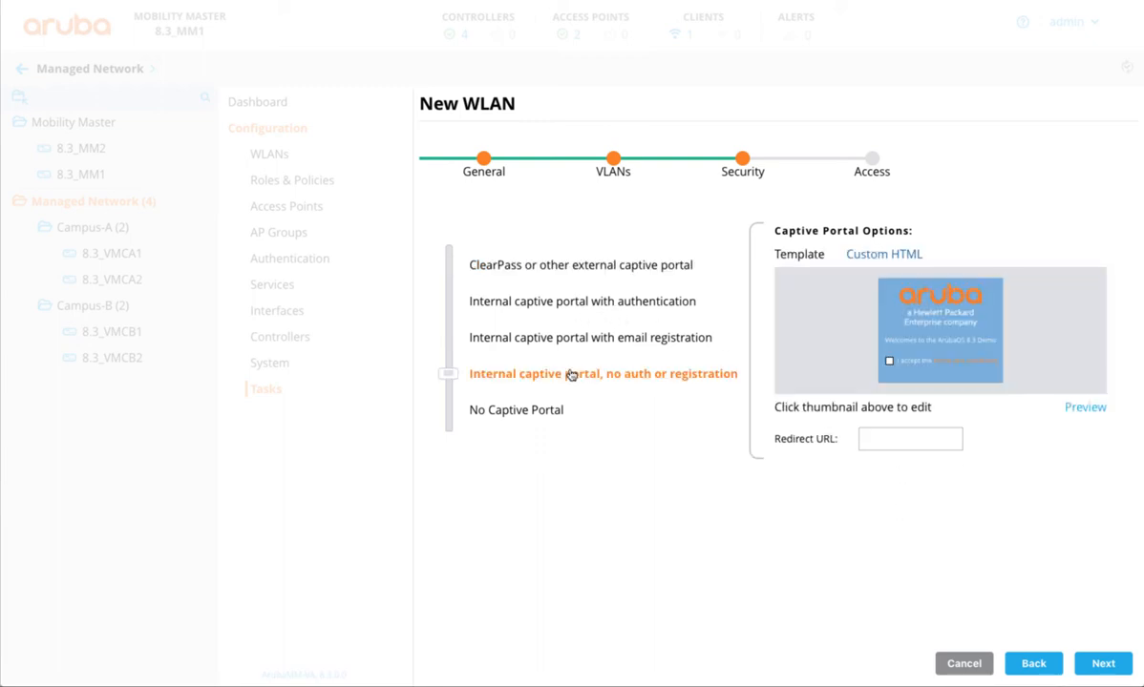
Step: Choose the internal captive portal with email registration and finish the new WLAN with its default role
click(572, 344)
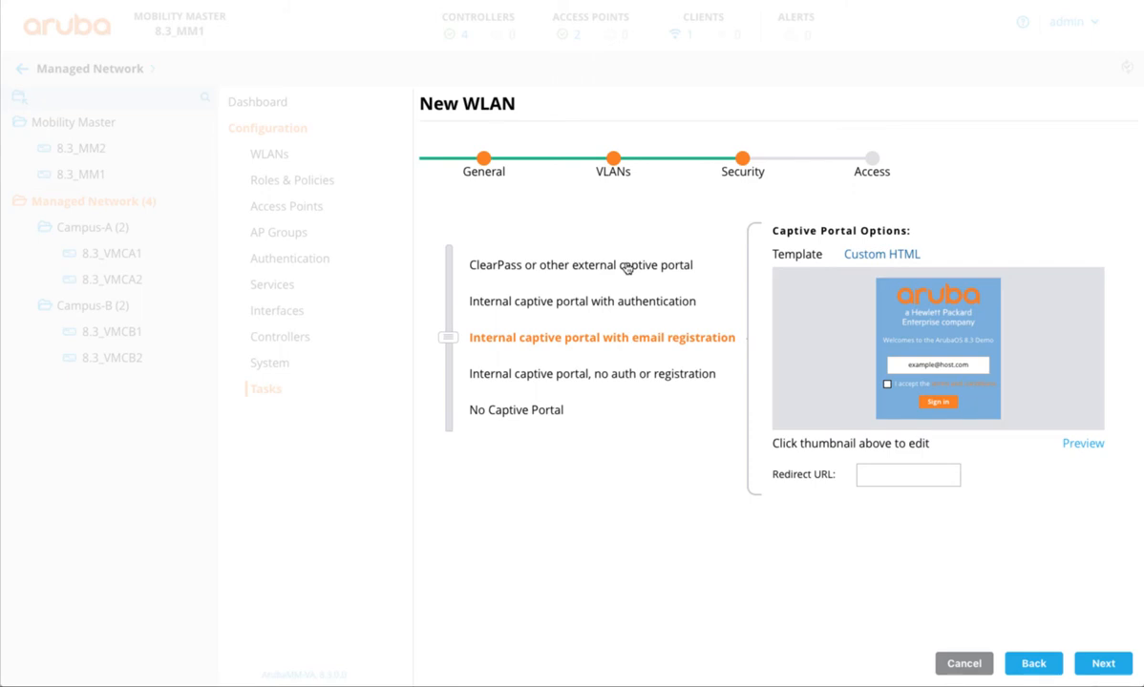
click(1097, 663)
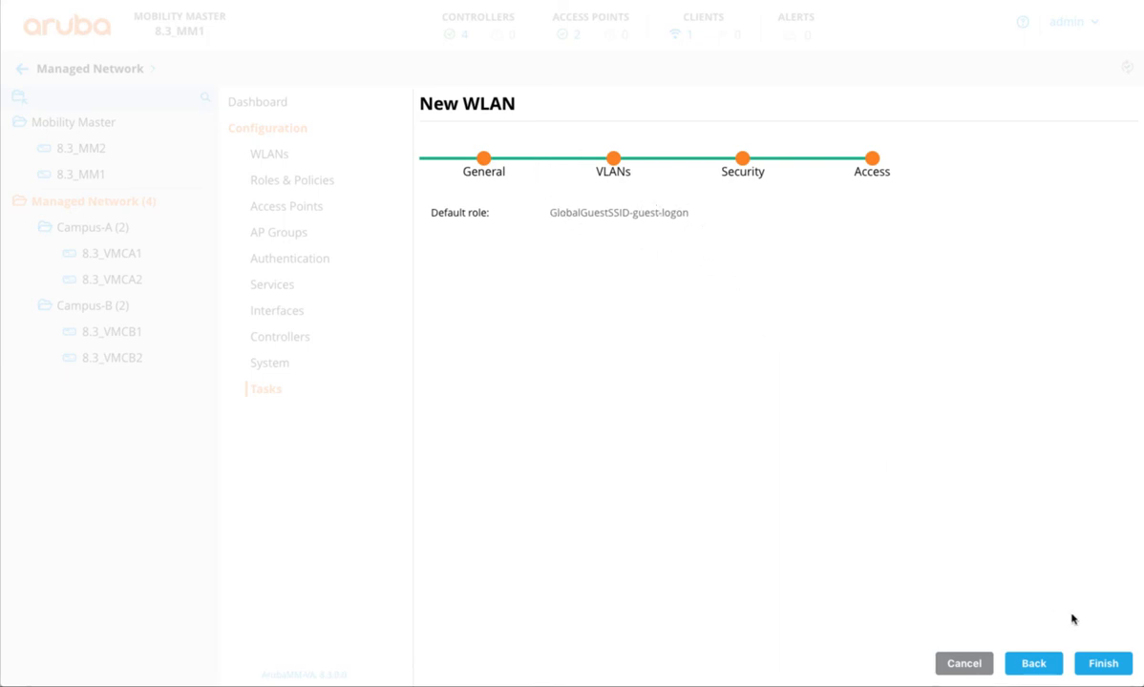
click(1103, 664)
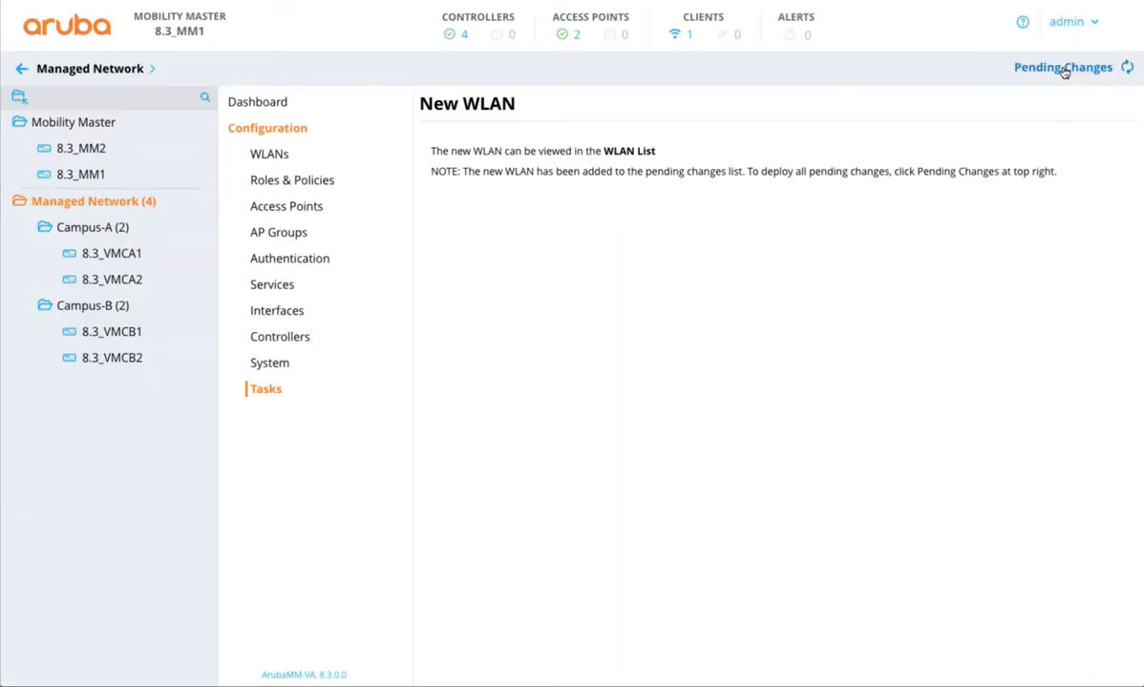
Step: Deploy the pending changes for the new WLAN to the managed controllers
click(1064, 69)
click(851, 219)
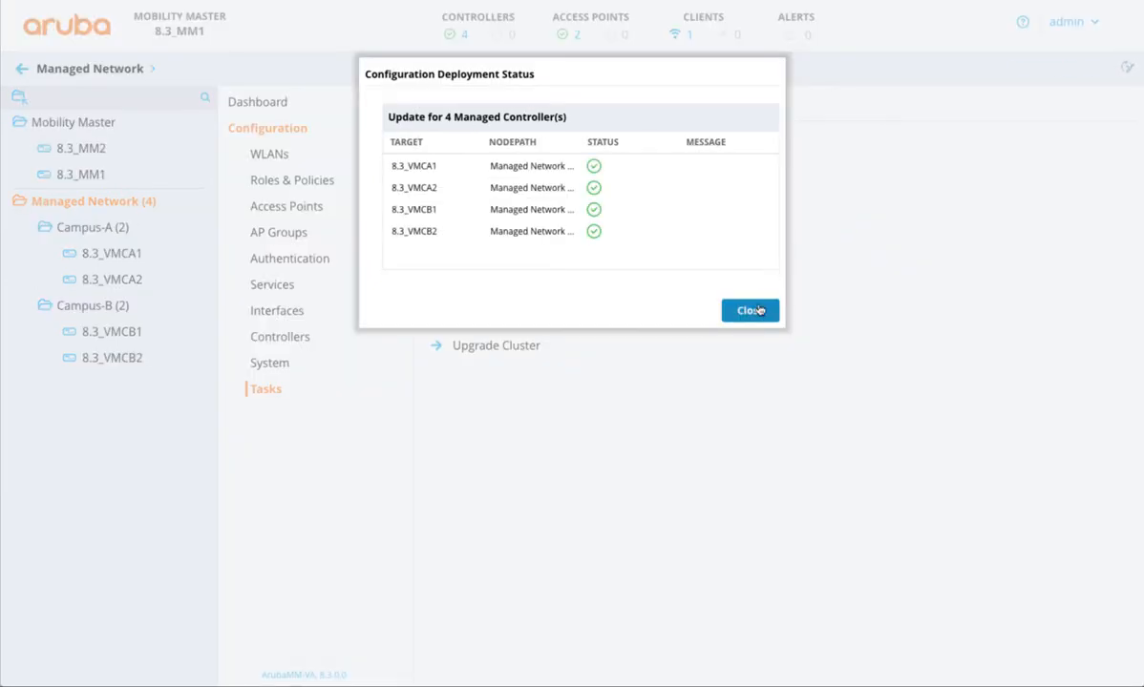
click(751, 309)
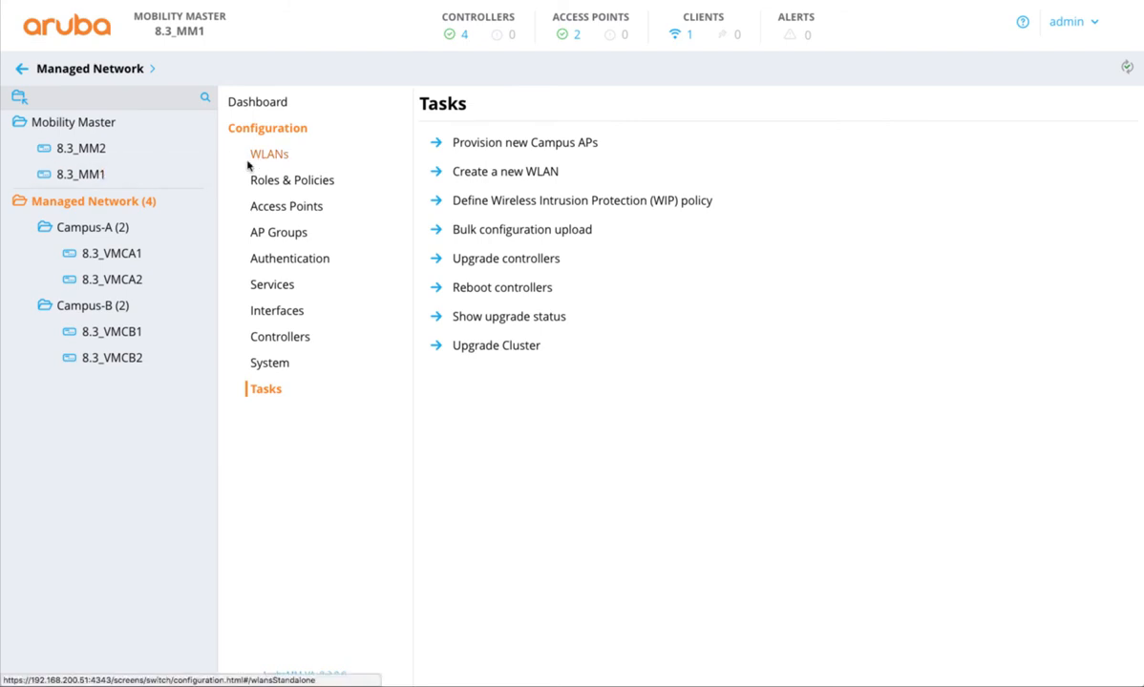
Step: Add the GlobalGuestSSID virtual AP to the WLANs of the Campus-A-Group AP group under Campus-A
mouse_move(145, 227)
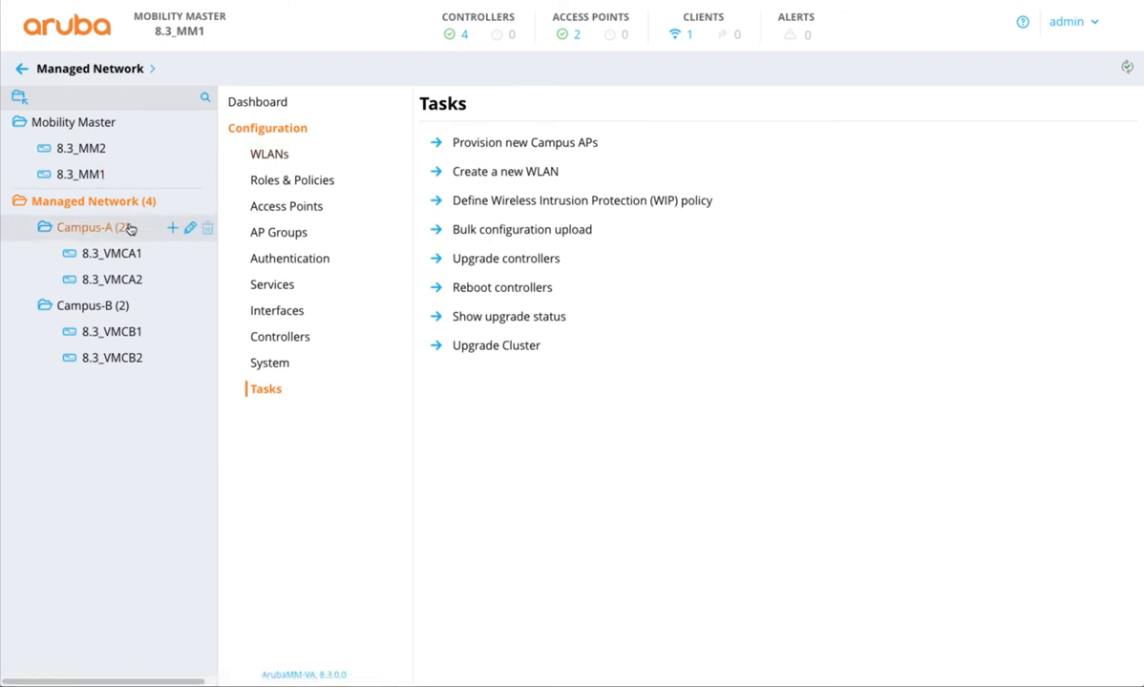
click(124, 229)
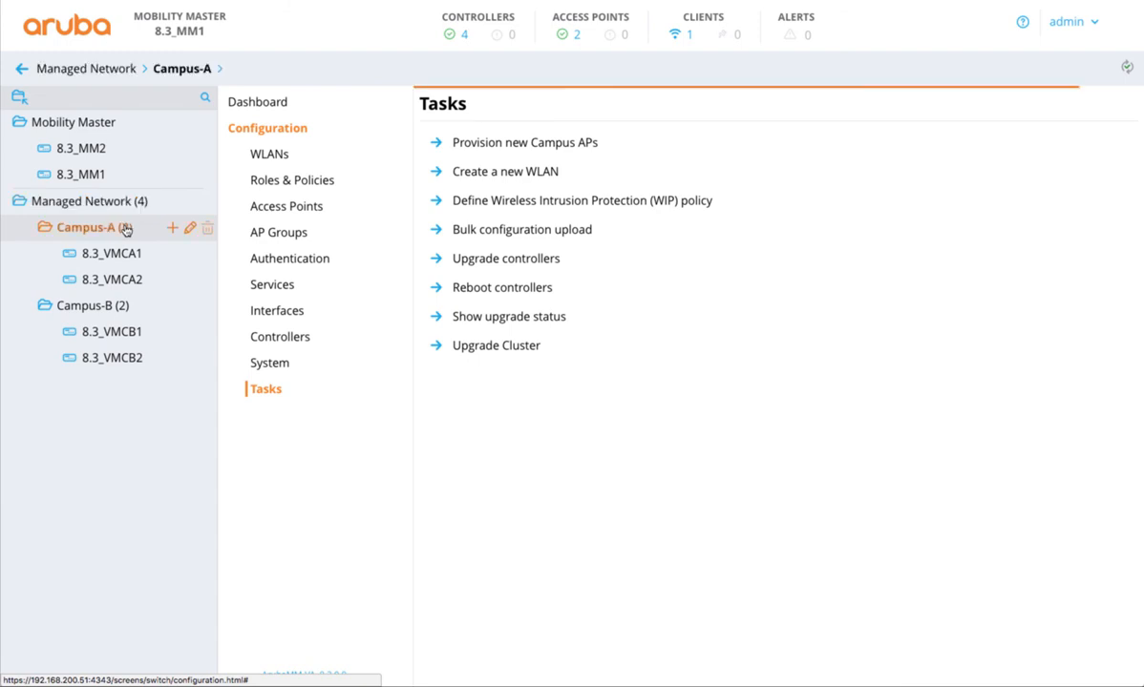
click(268, 157)
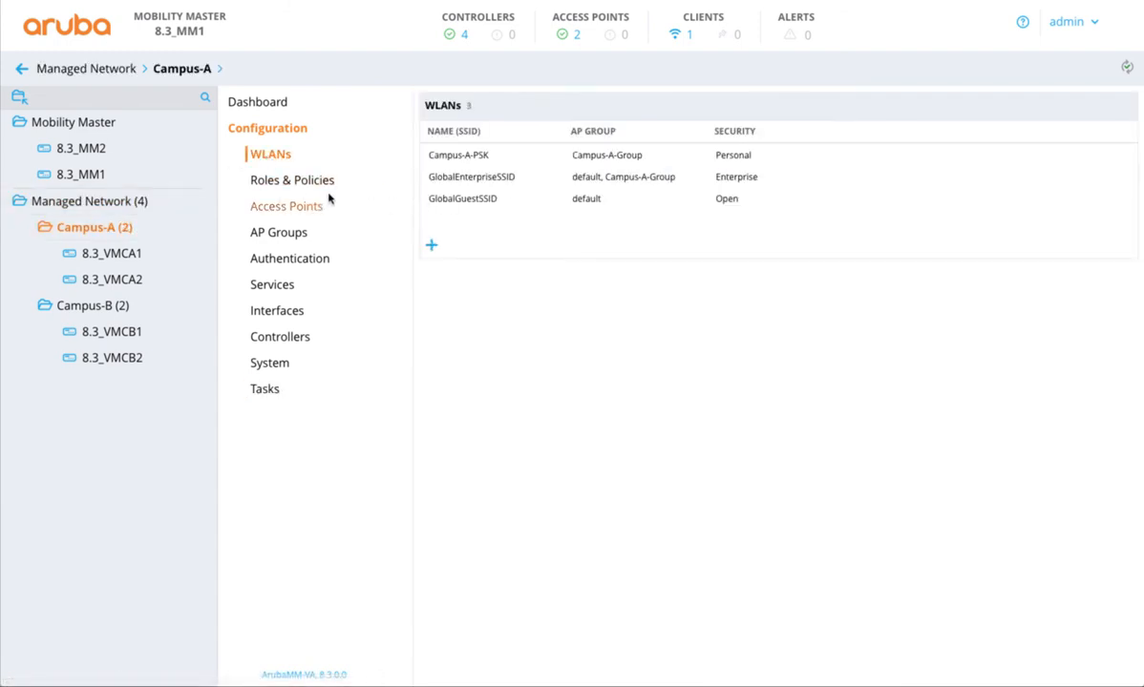
mouse_move(135, 256)
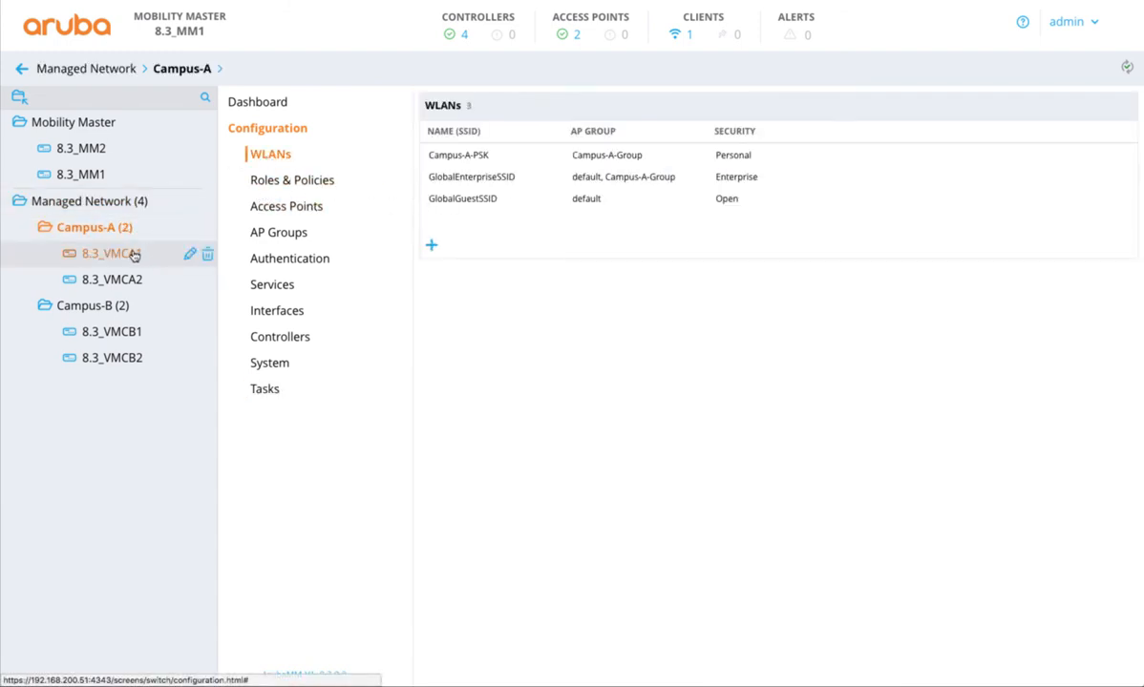
click(280, 234)
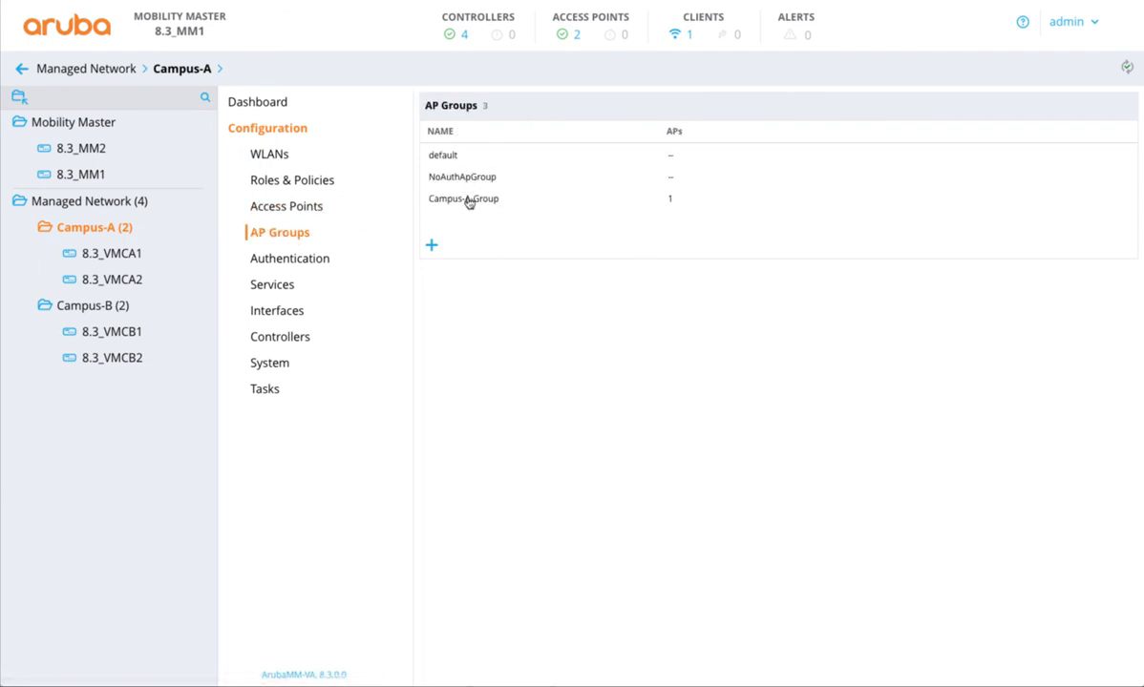
click(483, 202)
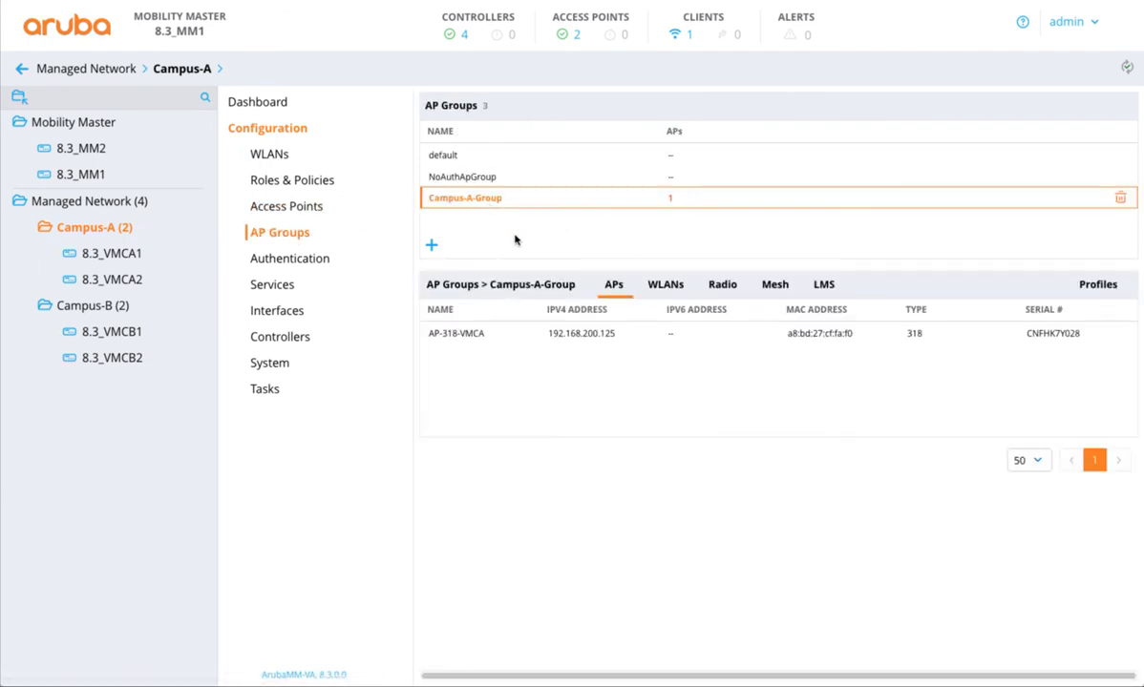
click(664, 286)
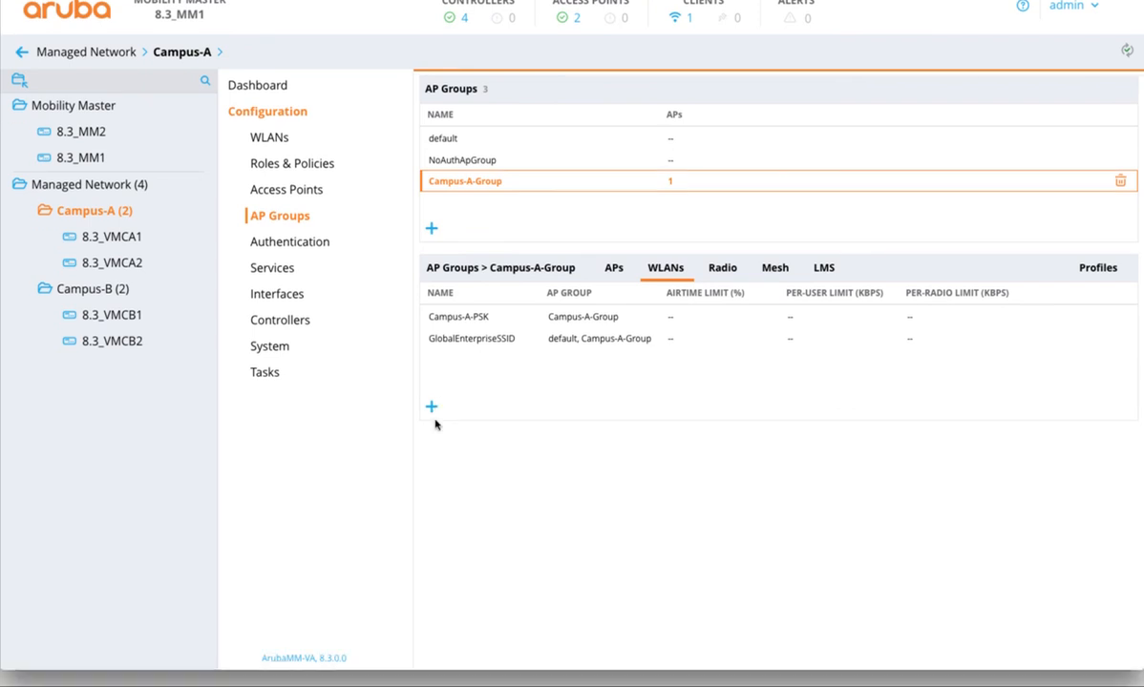
click(432, 424)
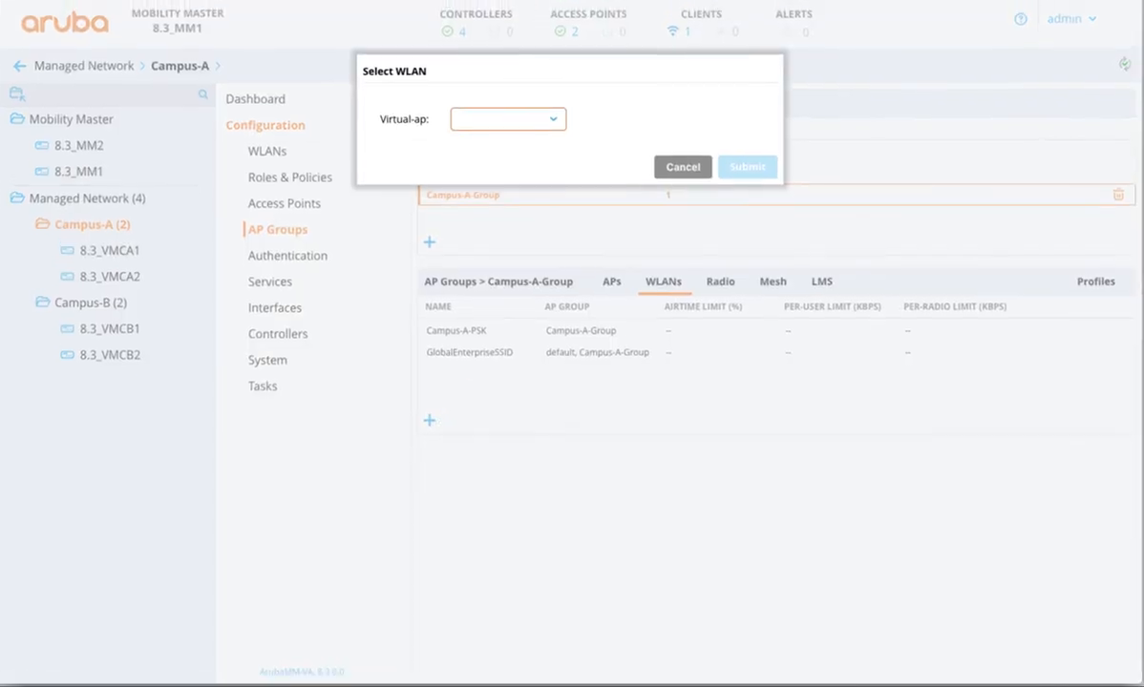
click(535, 101)
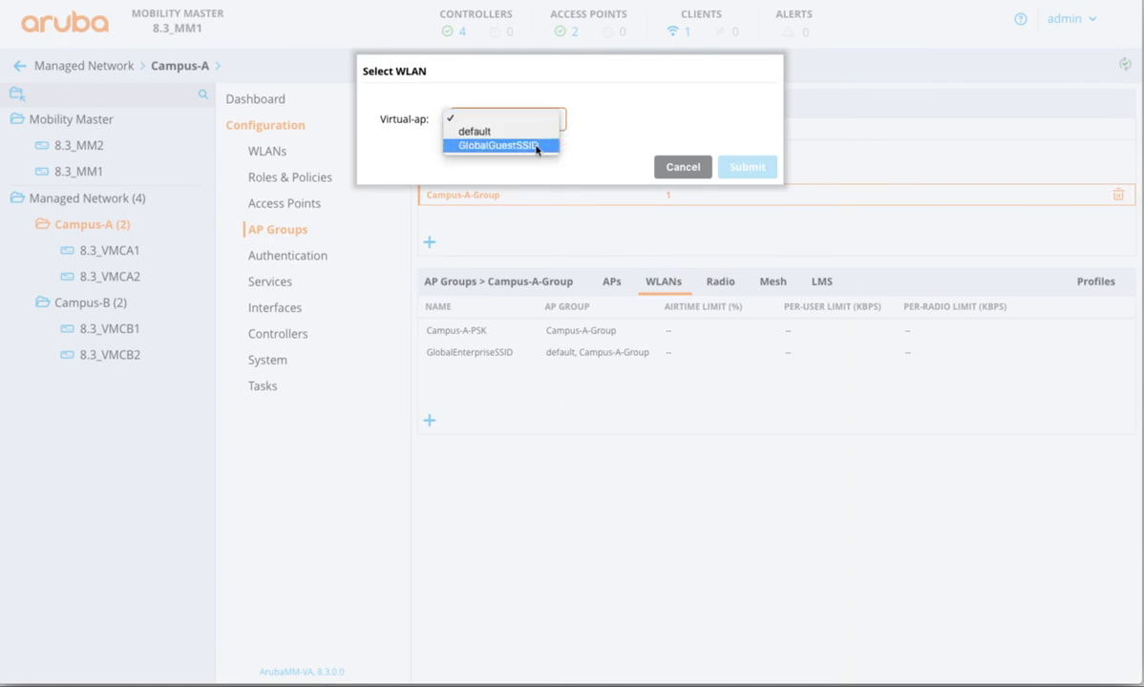
click(531, 144)
click(740, 170)
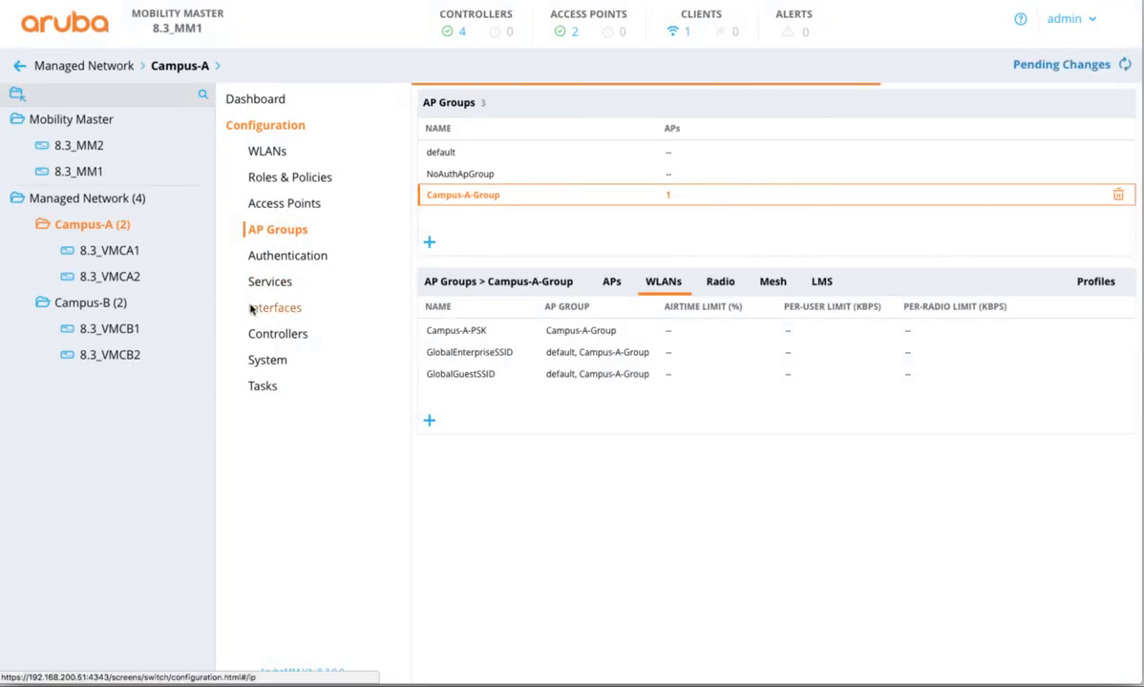
Step: Add the GlobalGuestSSID virtual AP to the WLANs of the Campus-B-Group AP group under Campus-B
click(107, 302)
click(465, 197)
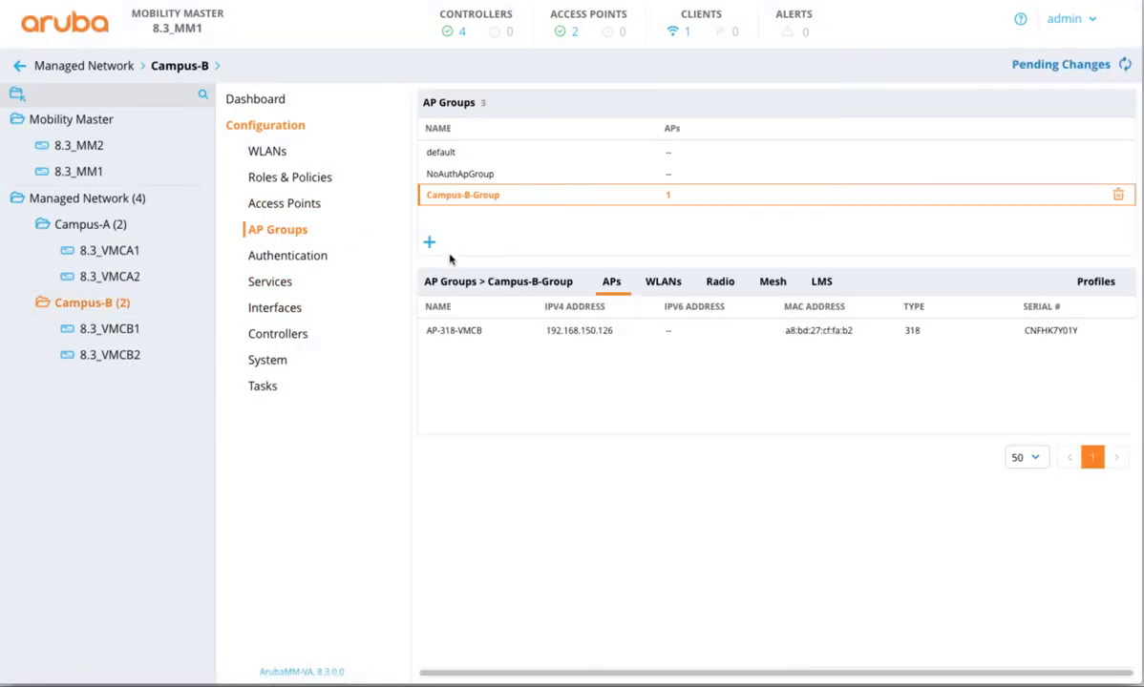
click(668, 285)
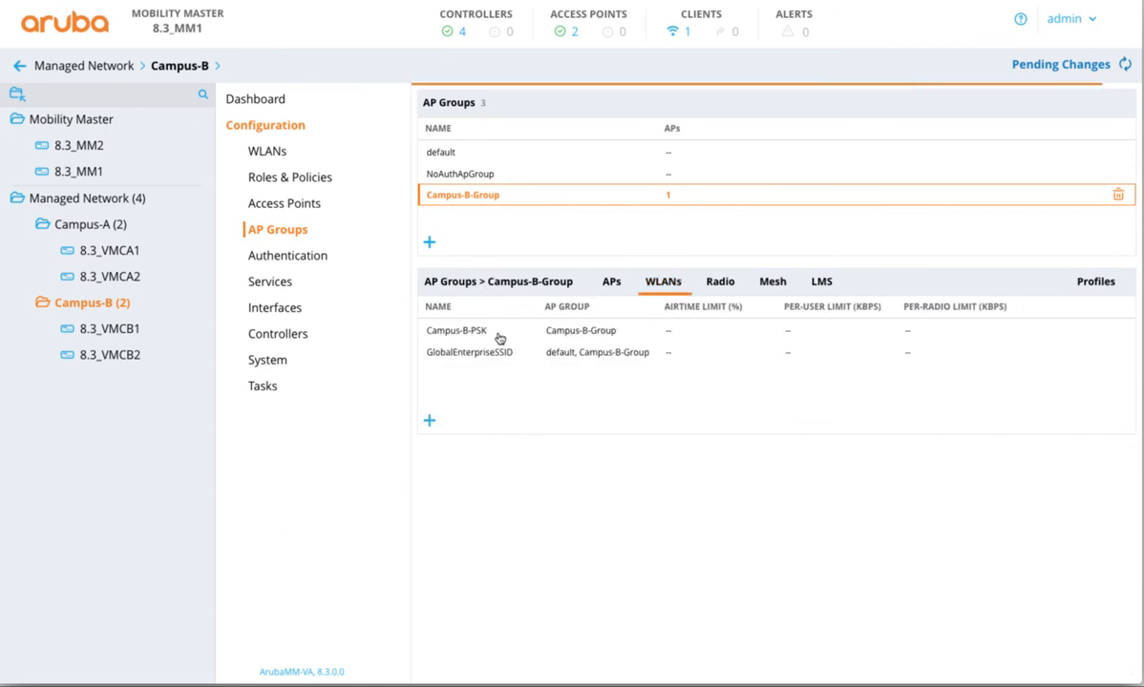
click(467, 331)
click(429, 423)
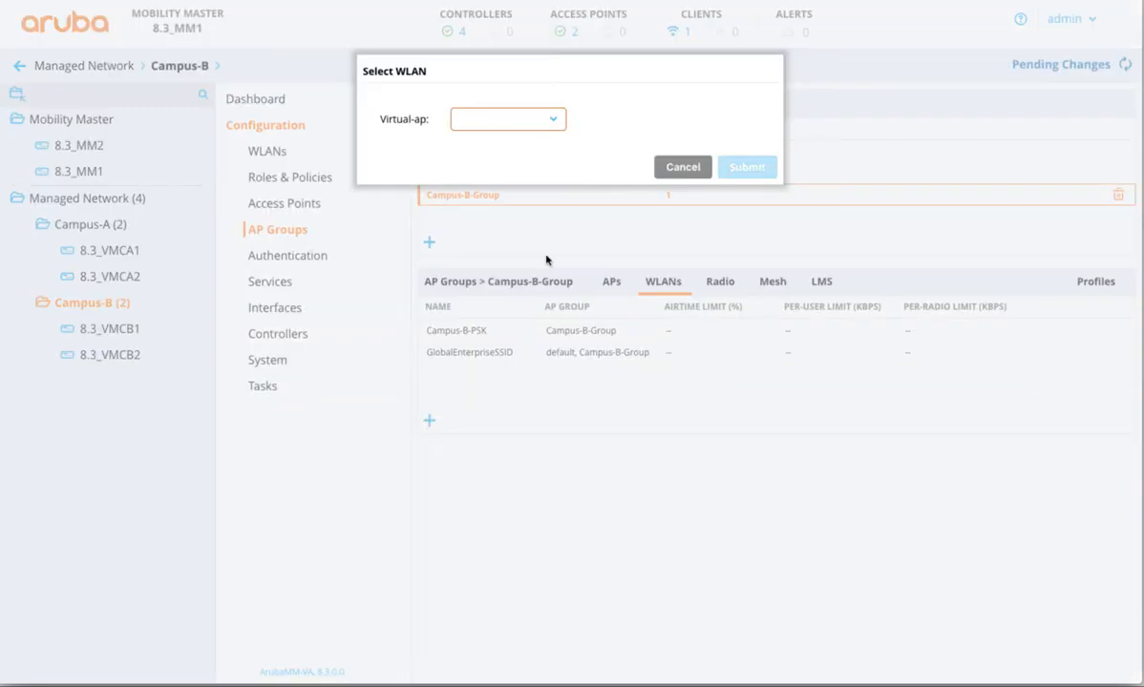
click(506, 118)
click(498, 146)
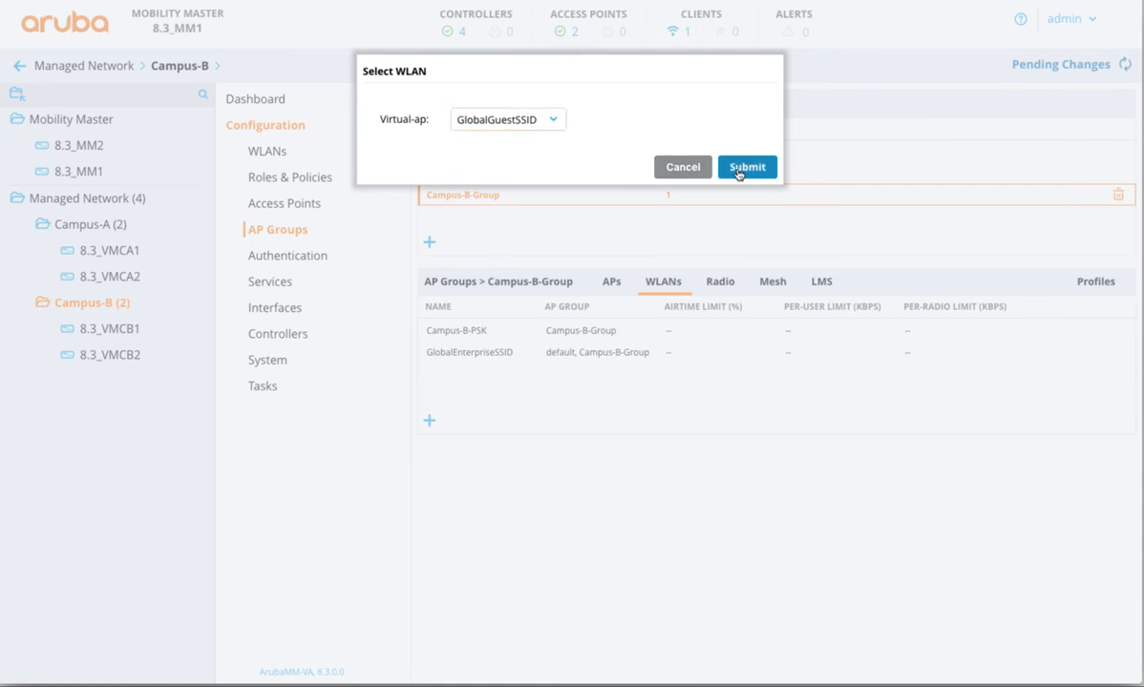
click(743, 167)
Step: Deploy the pending AP group changes to the Campus-A and Campus-B controllers
click(1044, 65)
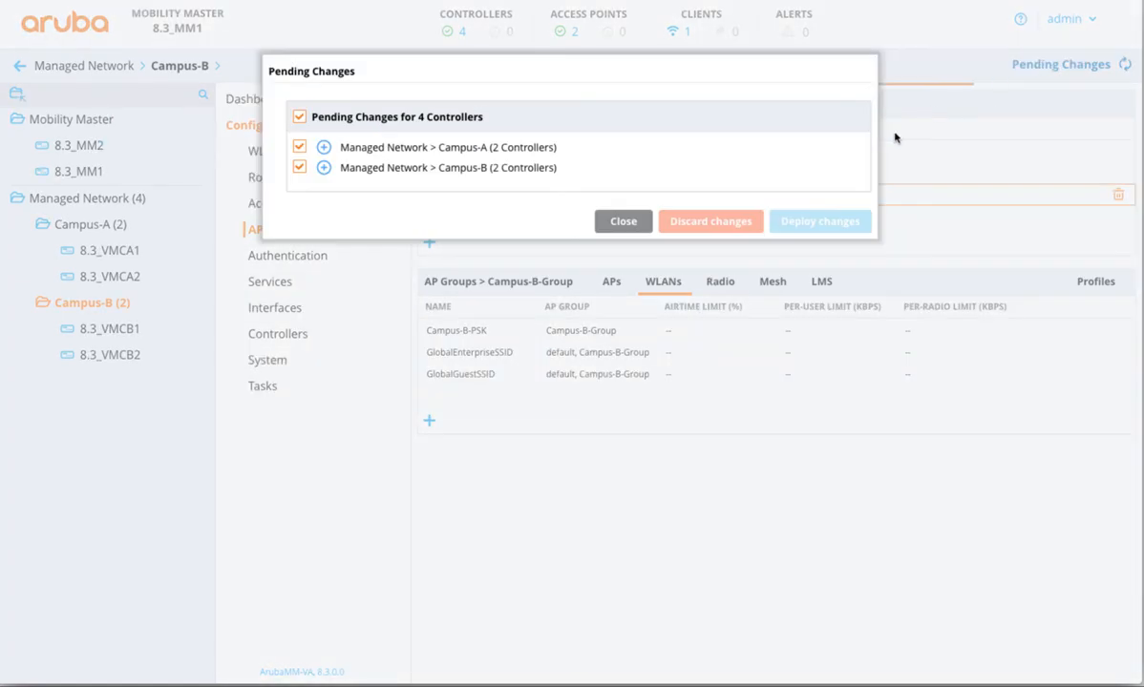
click(812, 226)
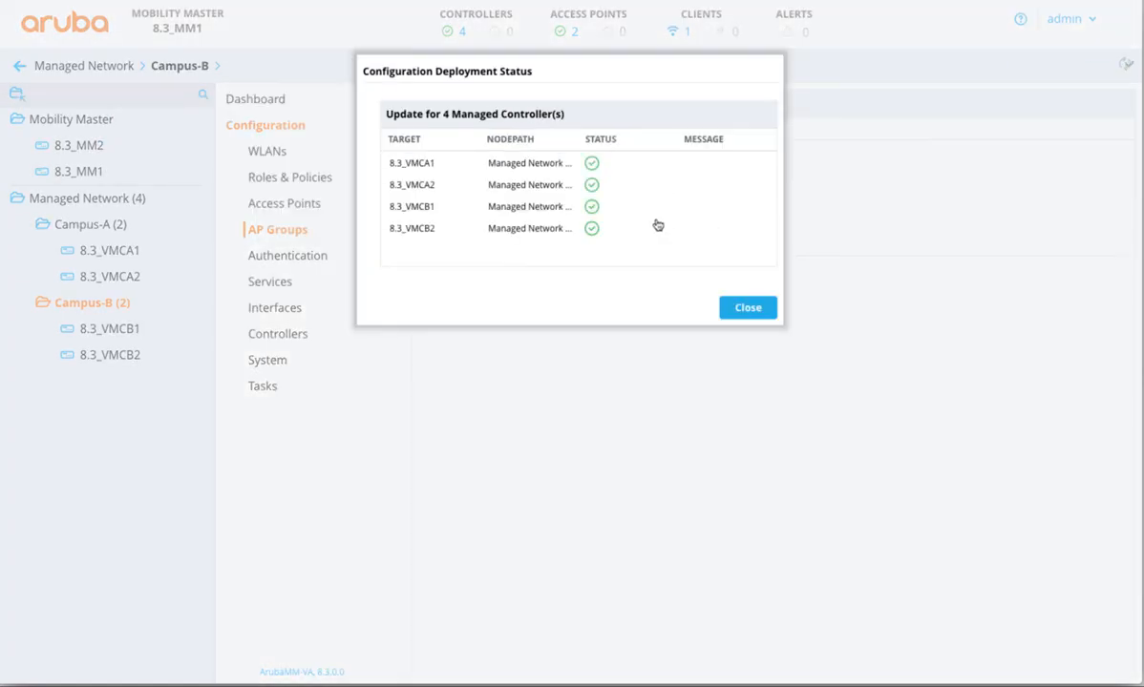
click(743, 307)
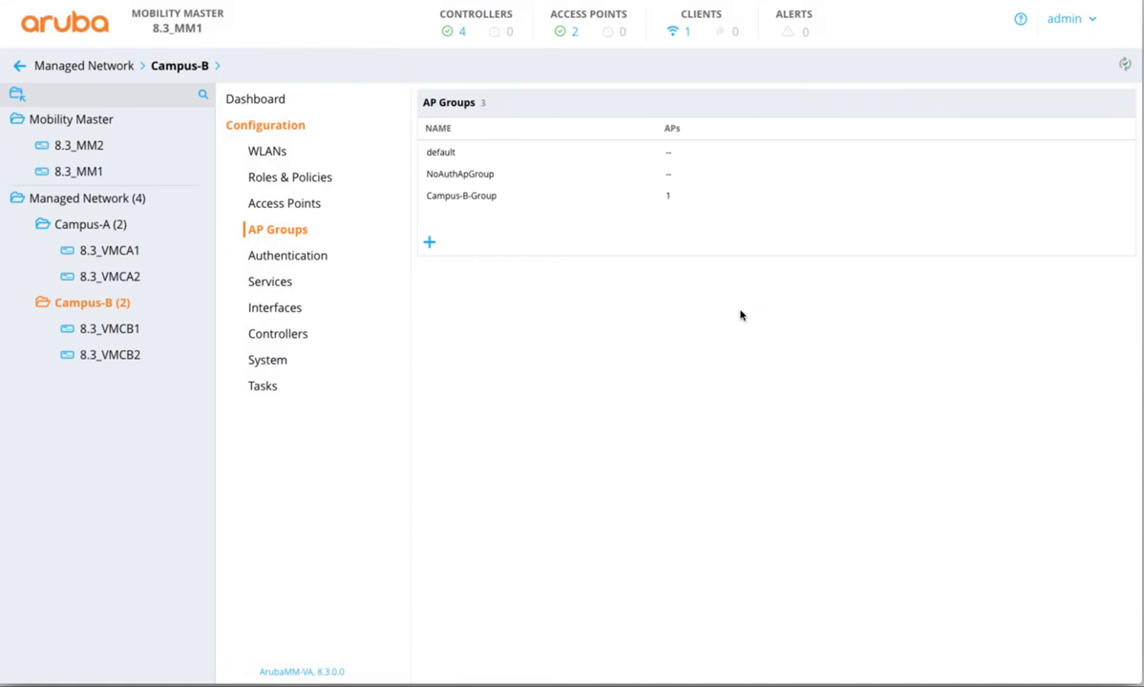
Step: Examine which WLANs the access point AP-318-VMCA broadcasts, using the Managed Network dashboard
click(97, 197)
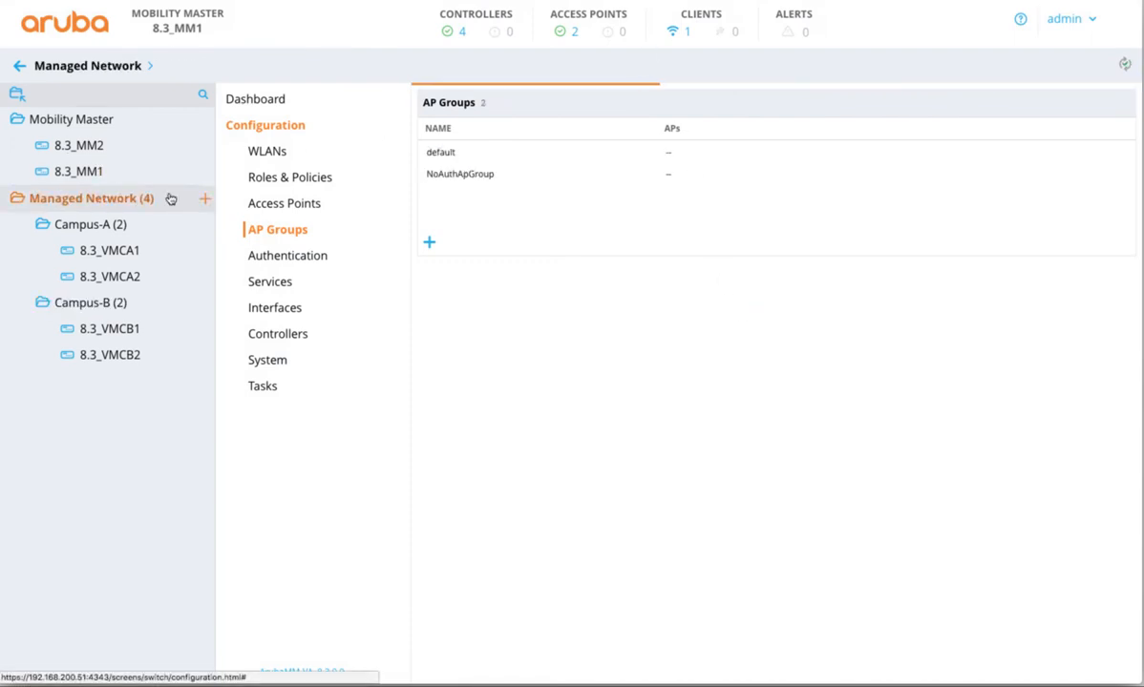
click(260, 101)
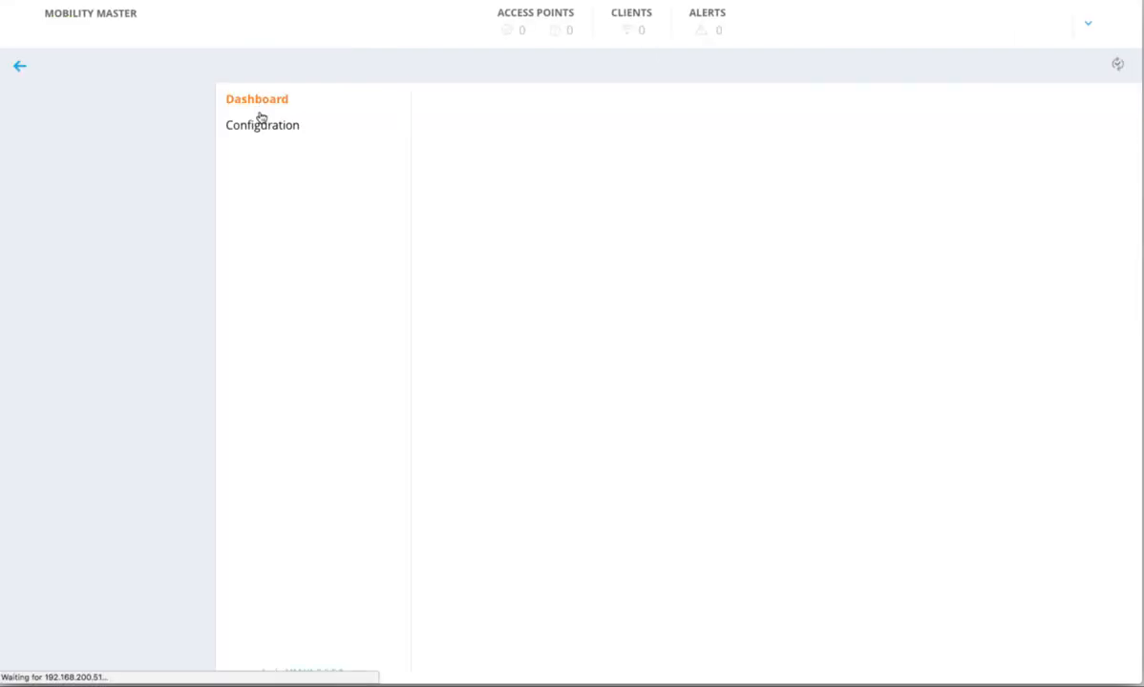
click(278, 421)
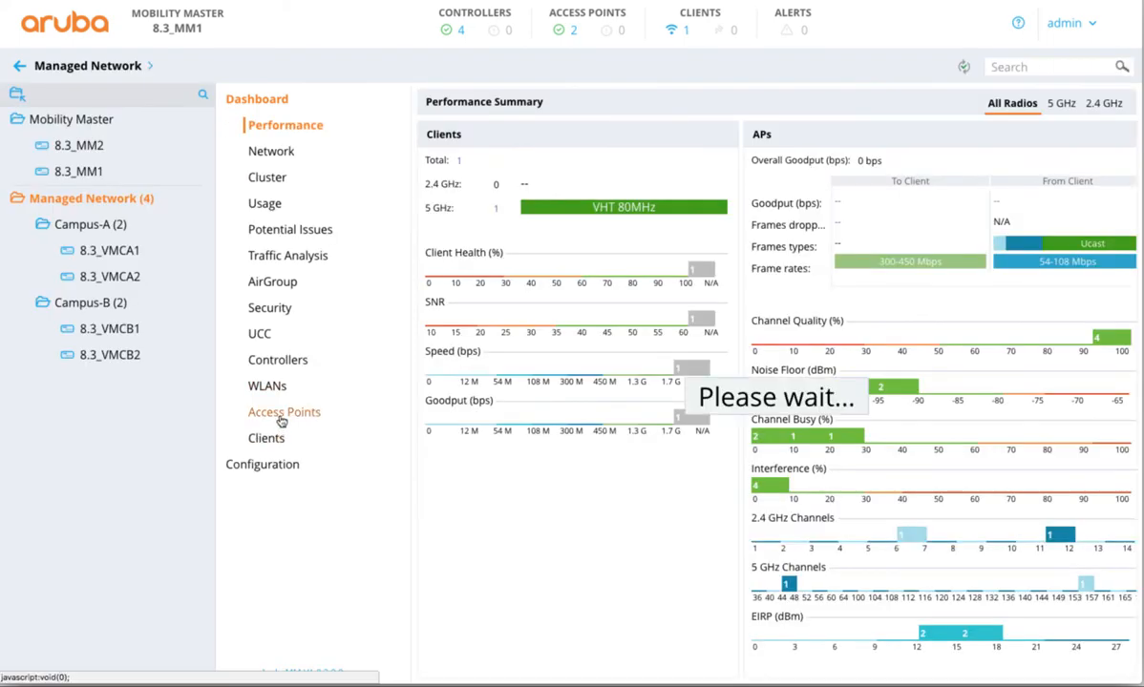
click(459, 163)
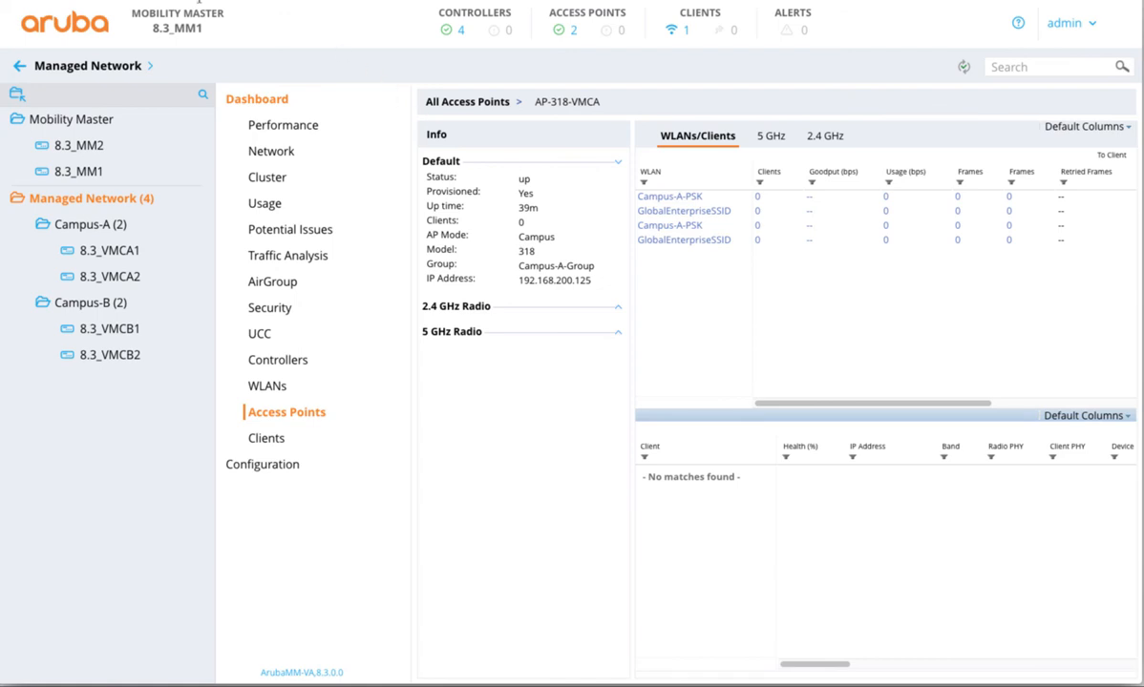
Step: Refresh the WLAN list of AP-318-VMCA and examine the role and forward mode of the Managed Network's wireless client 192.168.150.127
key(F5)
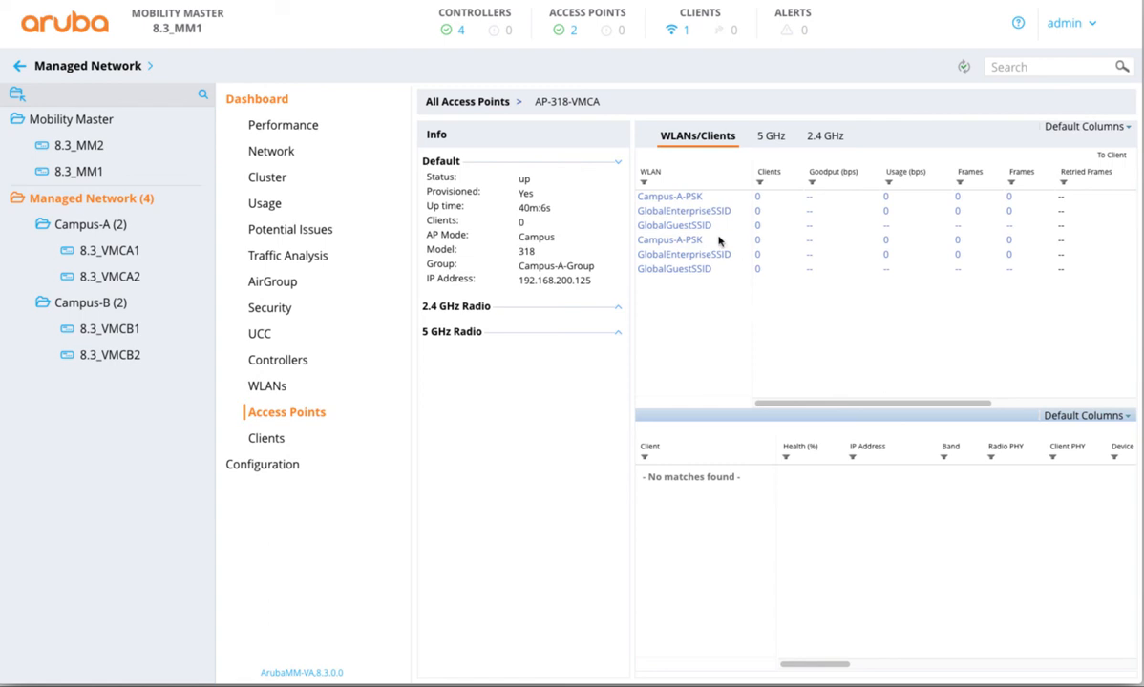
click(264, 439)
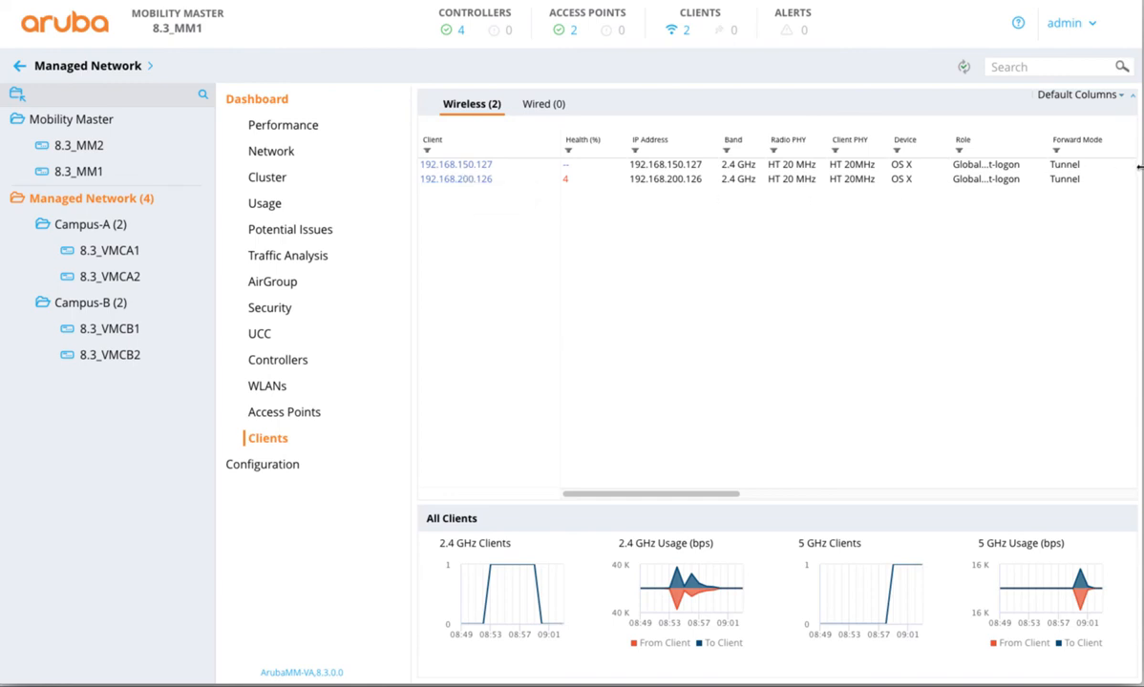
click(21, 65)
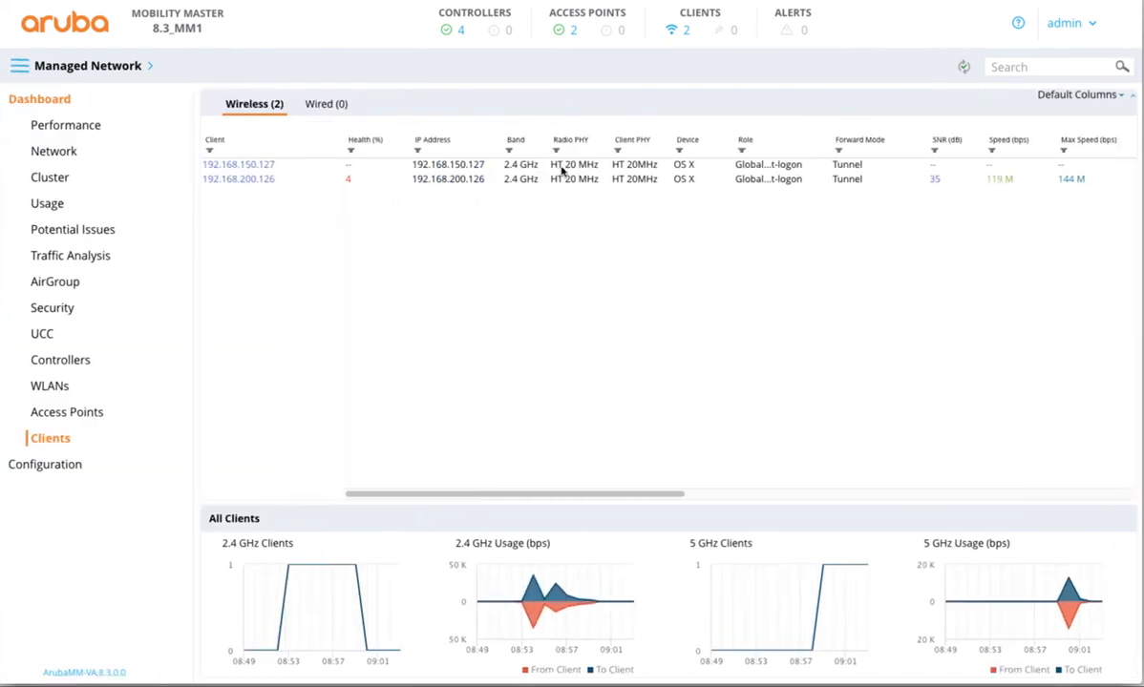
click(761, 166)
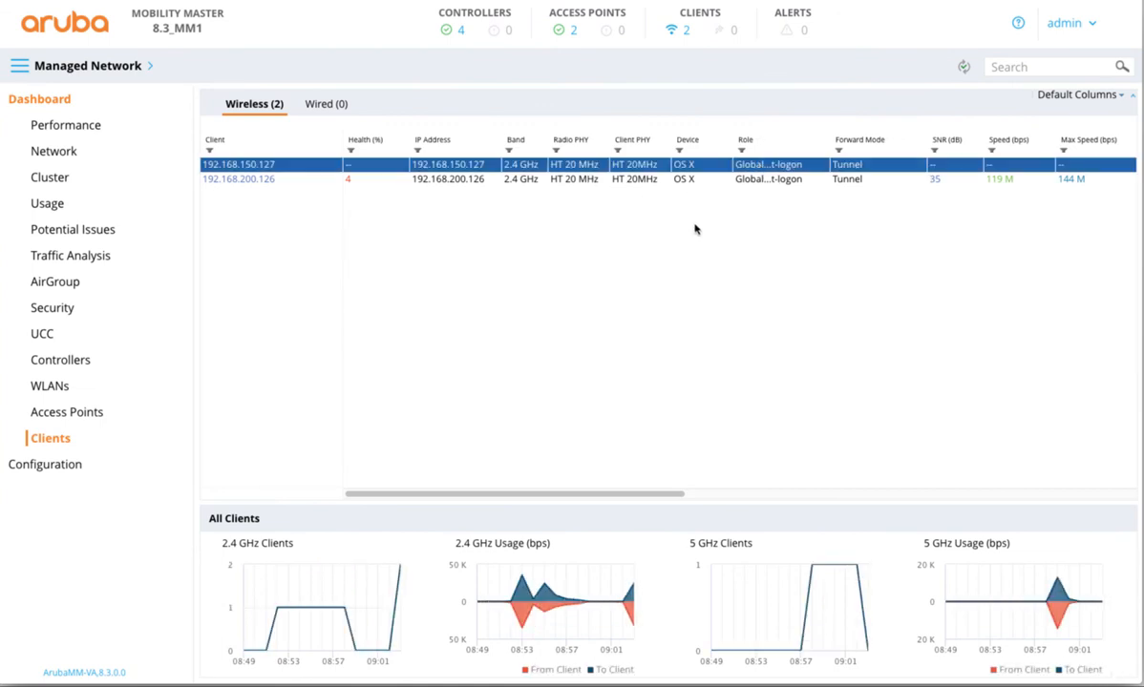
click(19, 65)
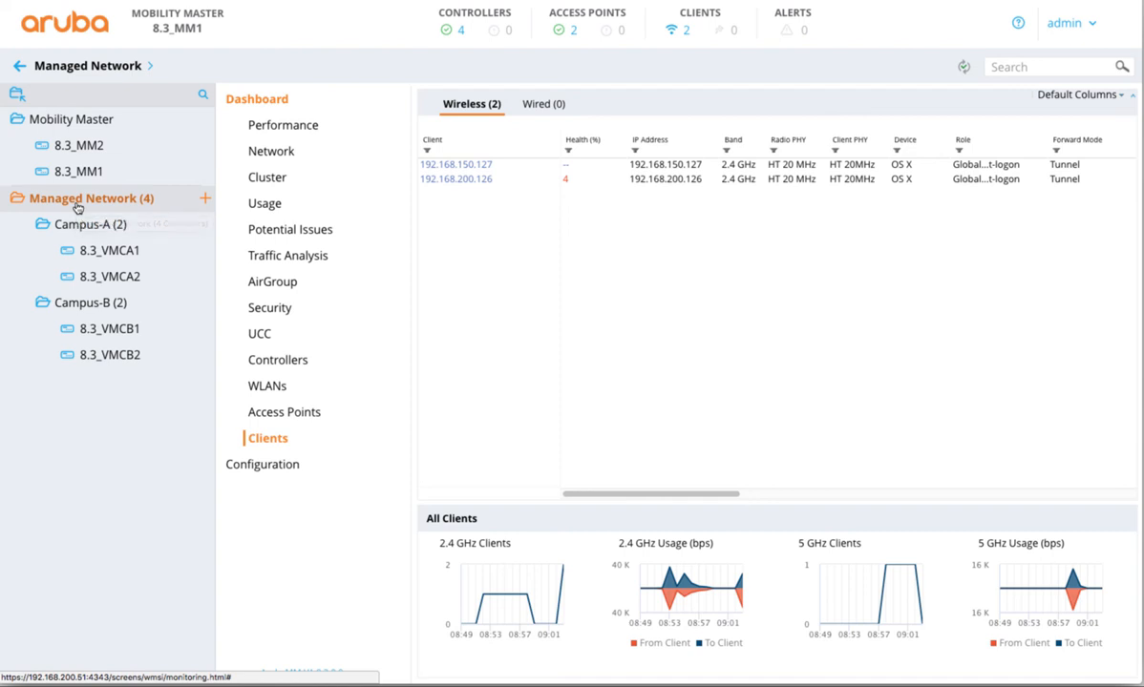
Step: Switch to the Wi-Fi scanner, examine the GlobalGuestSSID entries among the scanned networks, and return to the Mobility Master client list
key(super+Tab)
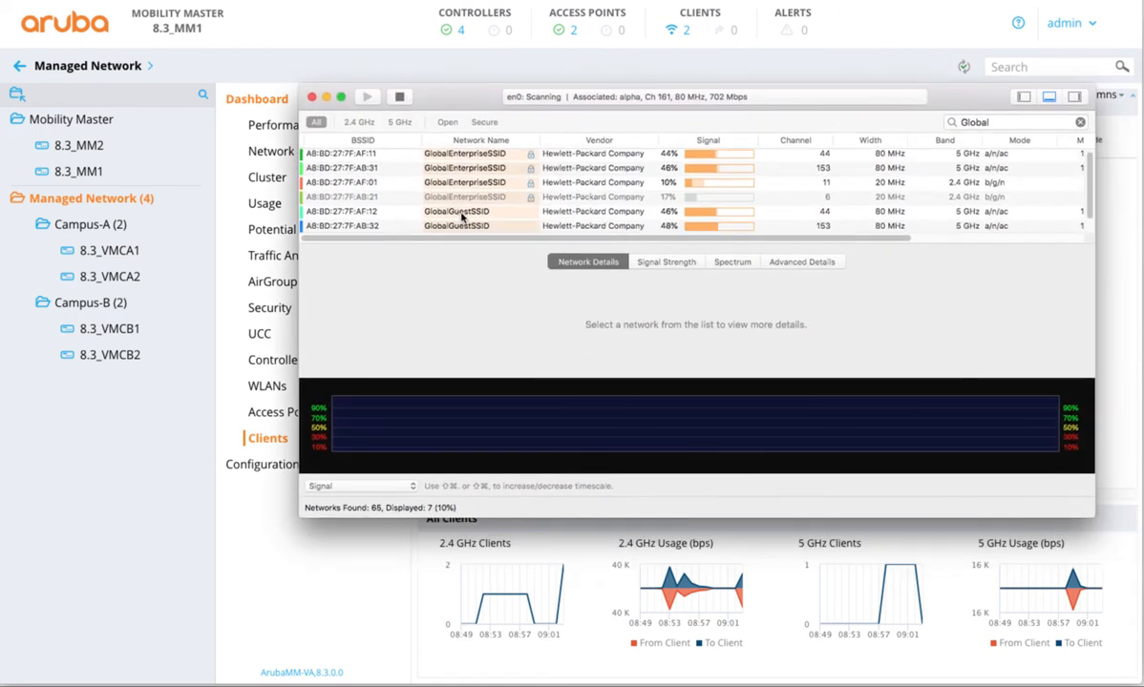
scroll(463, 220, down, 1)
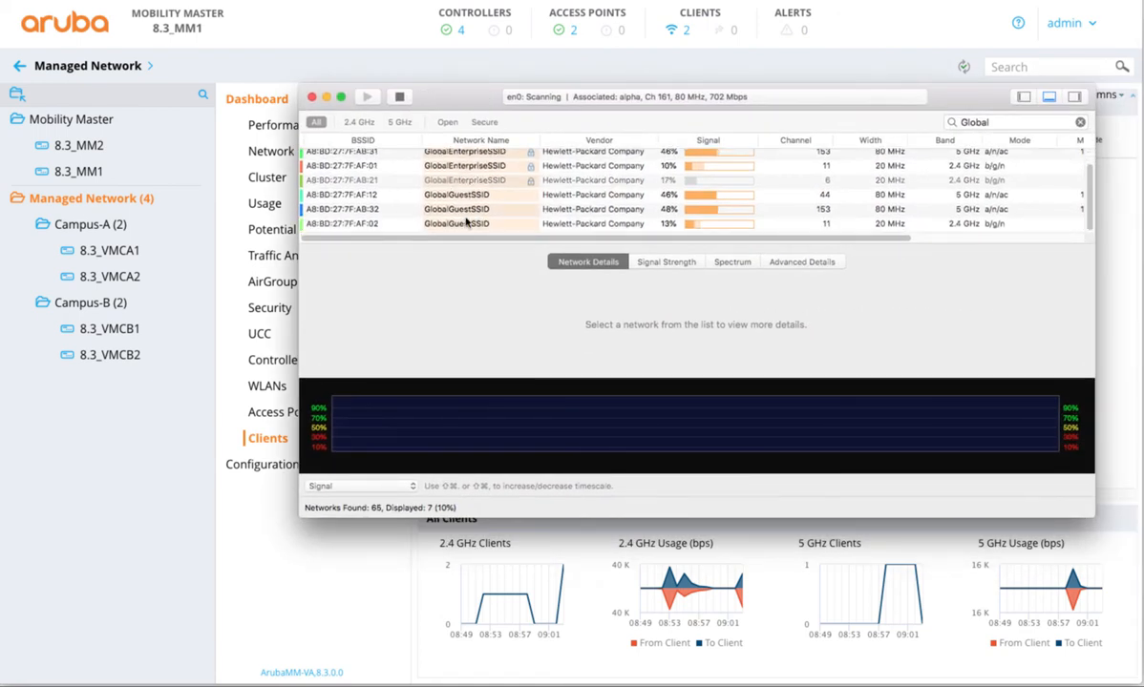
key(super+Tab)
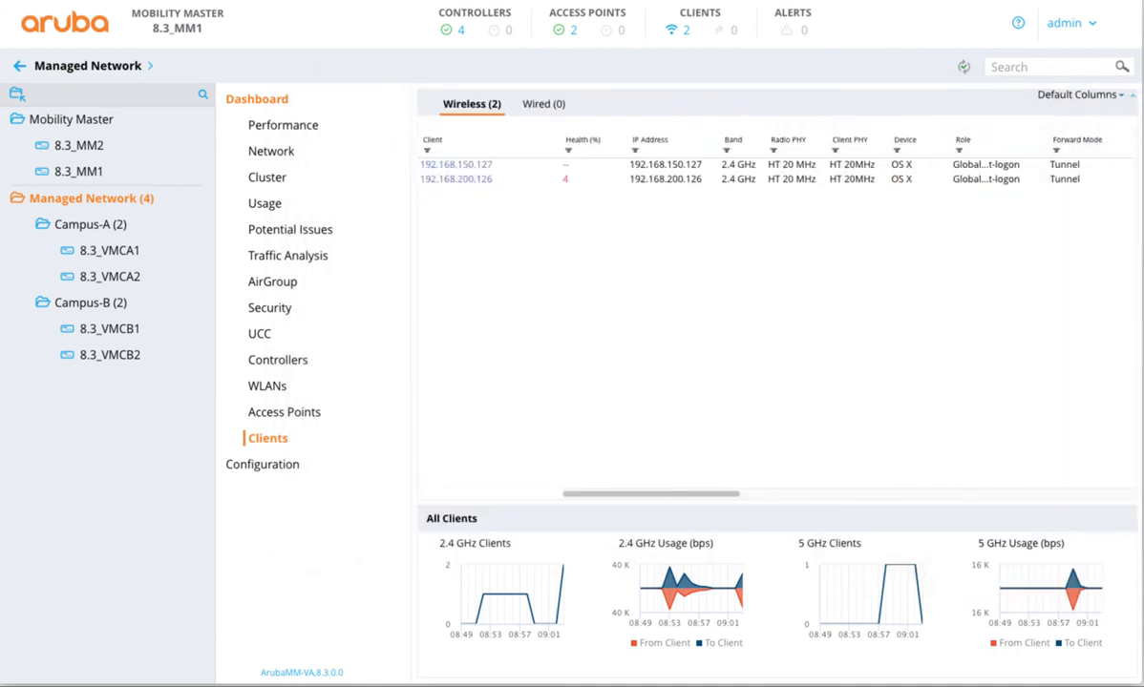